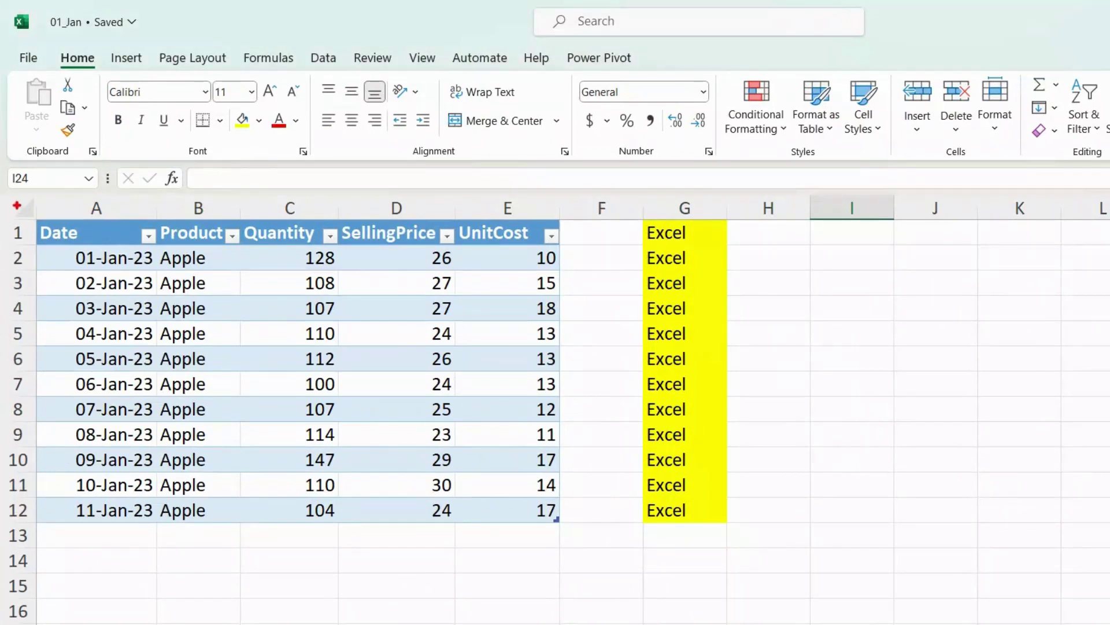
left_click_drag(7, 192, 137, 368)
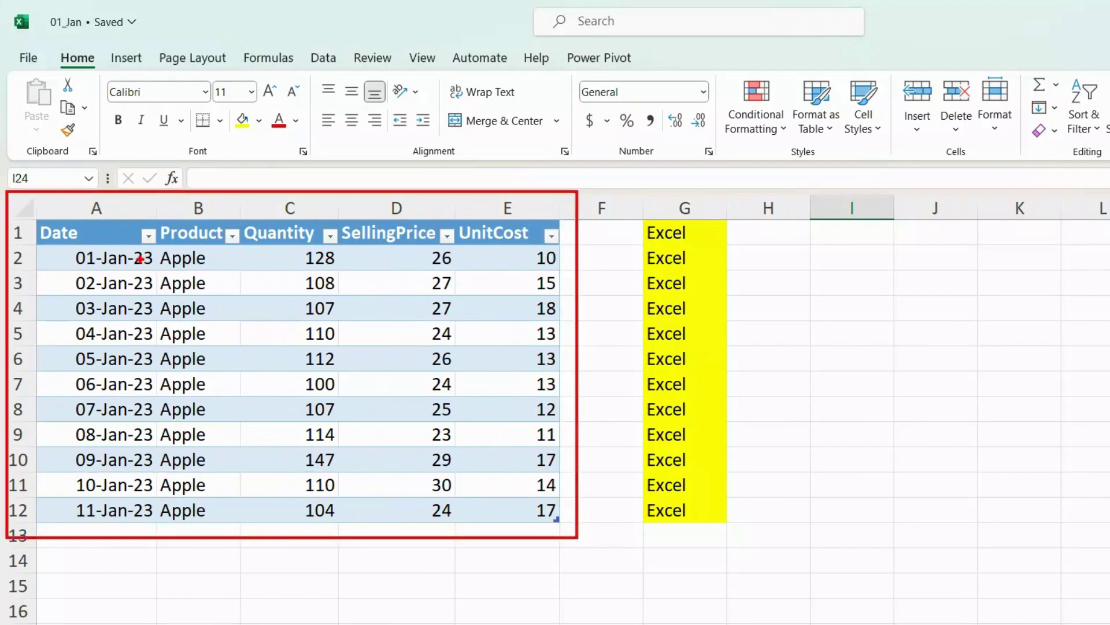
key("Escape")
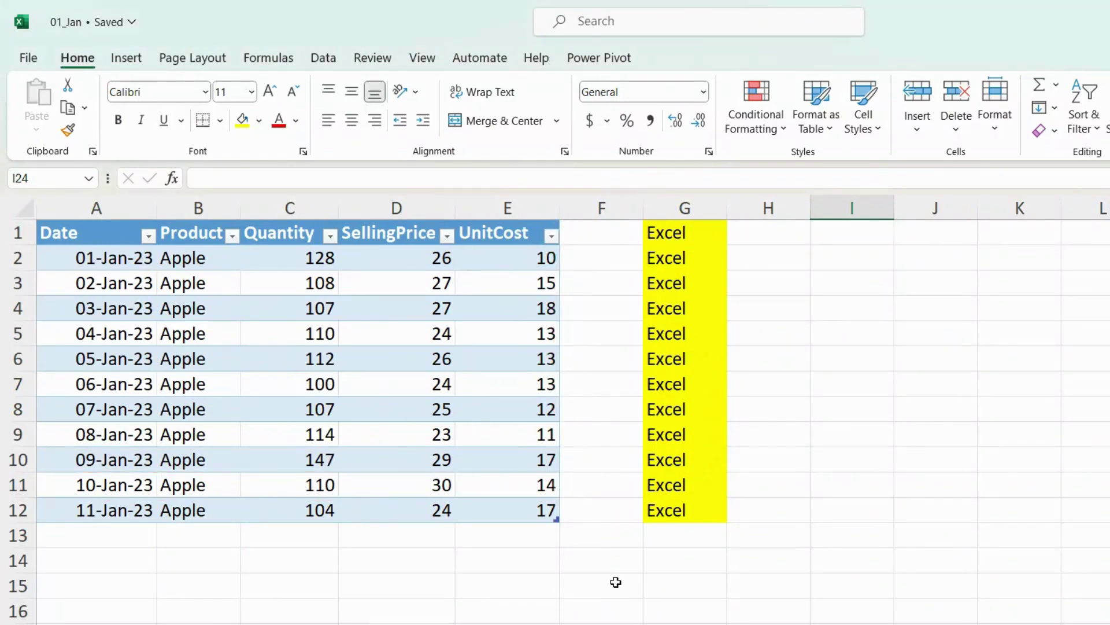
key("ctrl+2")
mouse_move(618, 204)
left_mouse_down()
mouse_move(694, 505)
mouse_move(747, 539)
left_mouse_up()
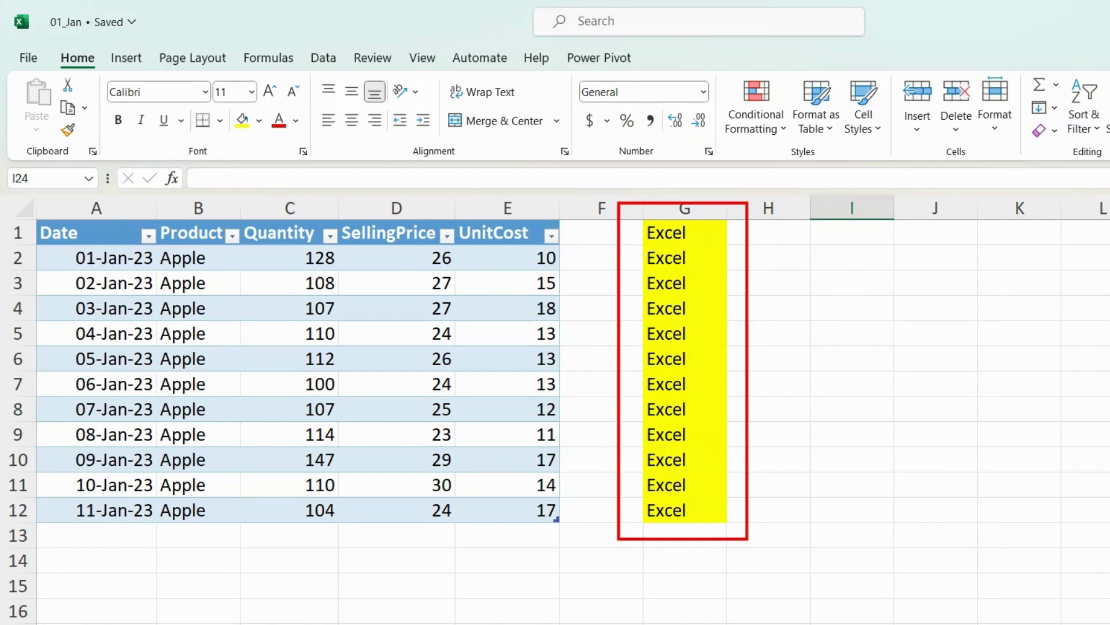
key("e")
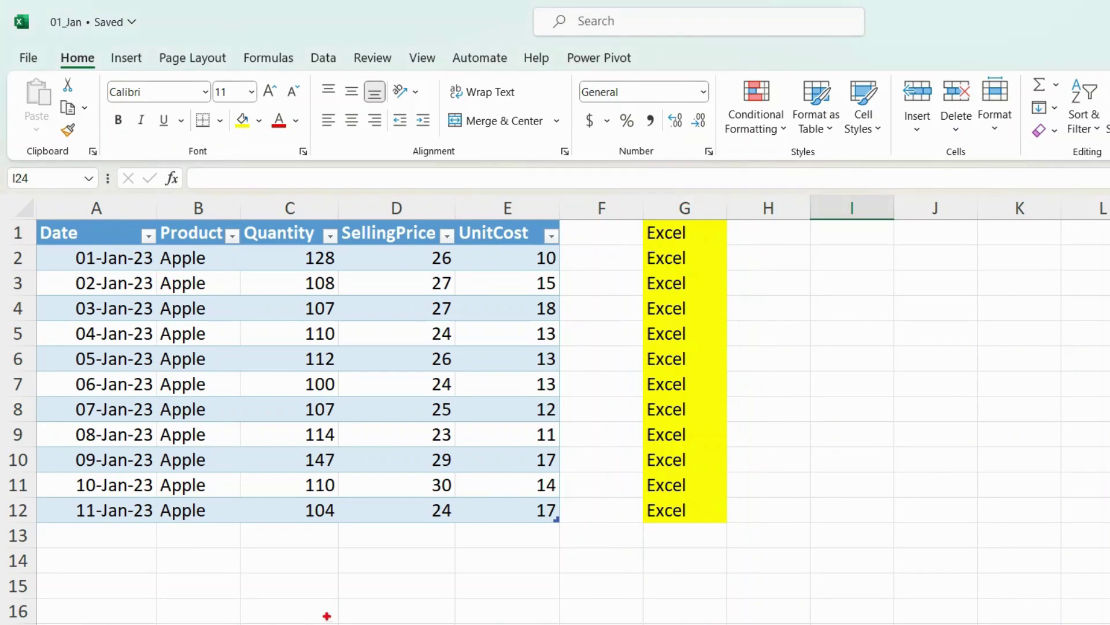
mouse_move(14, 196)
left_mouse_down()
mouse_move(42, 293)
mouse_move(469, 547)
mouse_move(559, 553)
mouse_move(571, 540)
left_mouse_up()
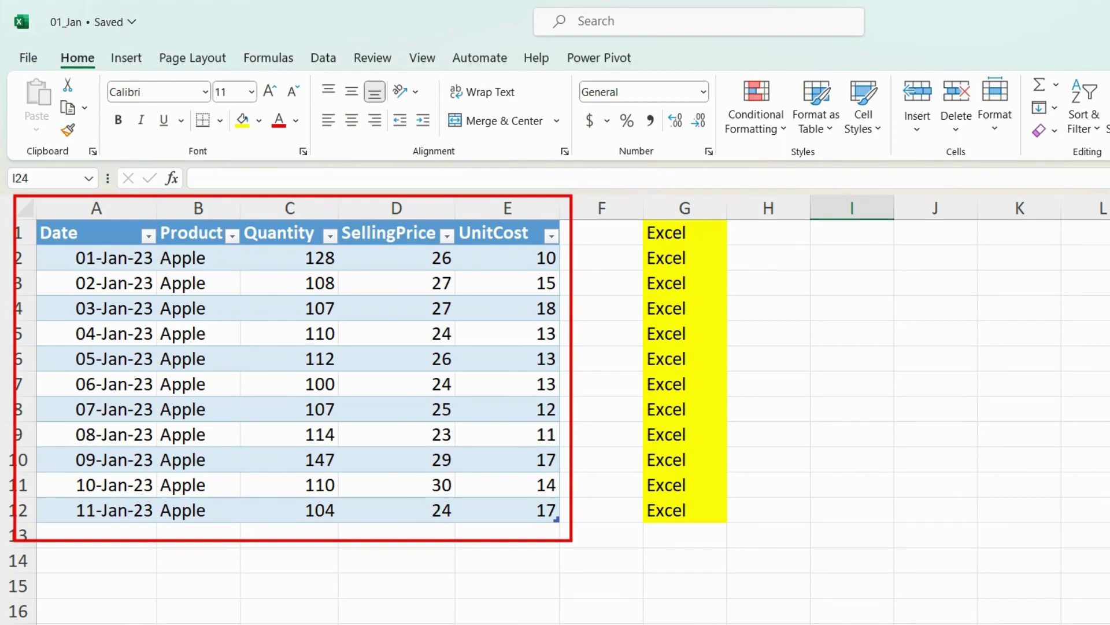
key("Escape")
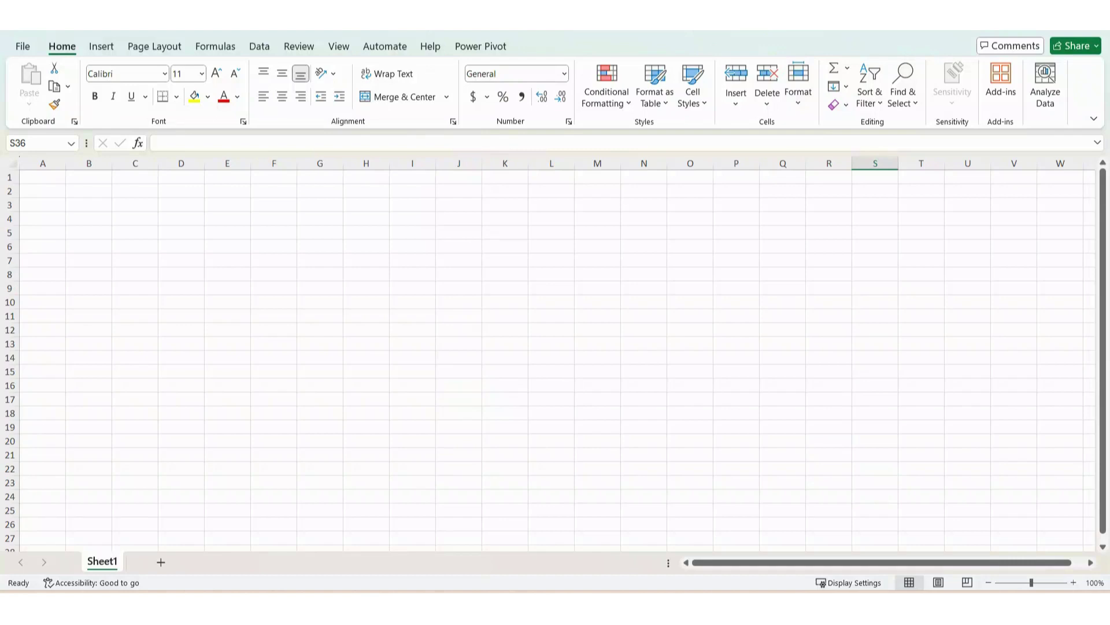
- Start a data import from a folder and open the SaleData folder on the Desktop as its source
left_click(263, 49)
left_click(35, 107)
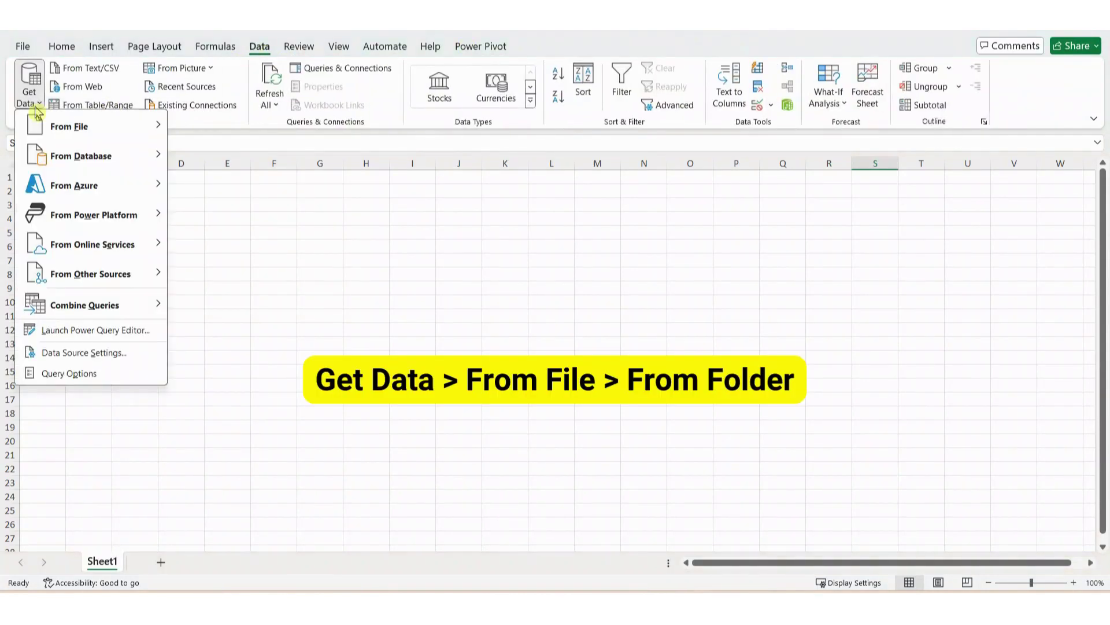
left_click(90, 132)
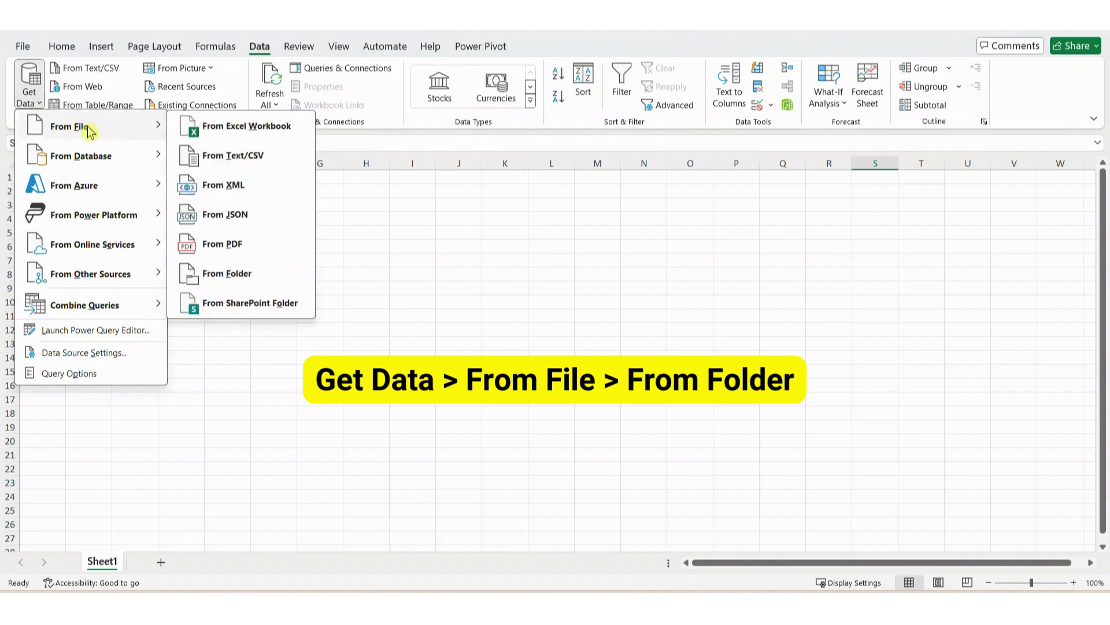
left_click(231, 280)
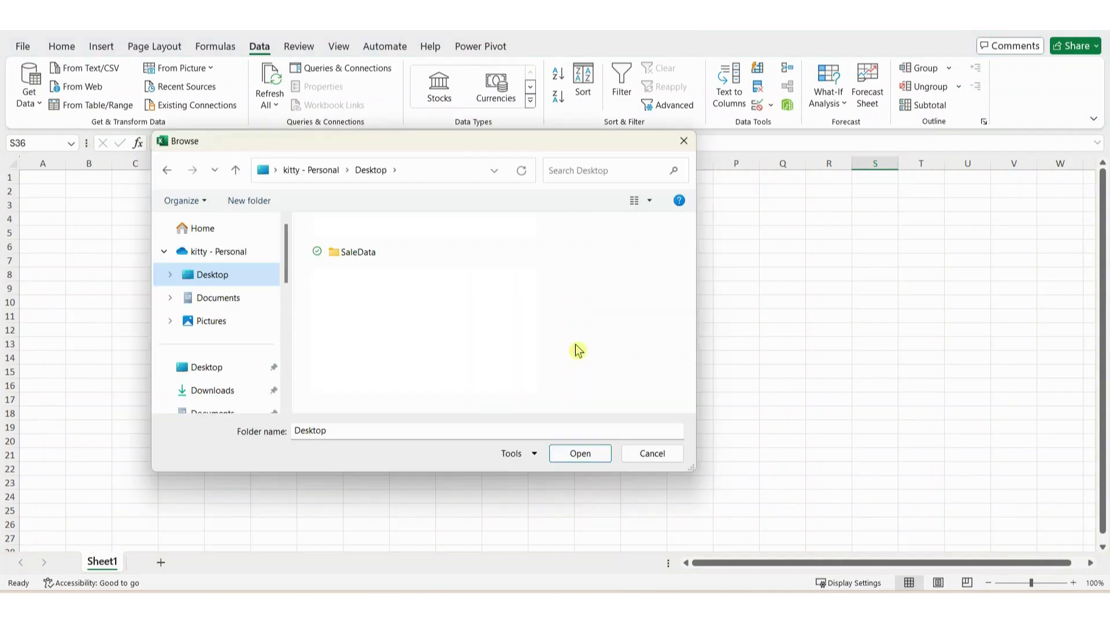
left_click(386, 259)
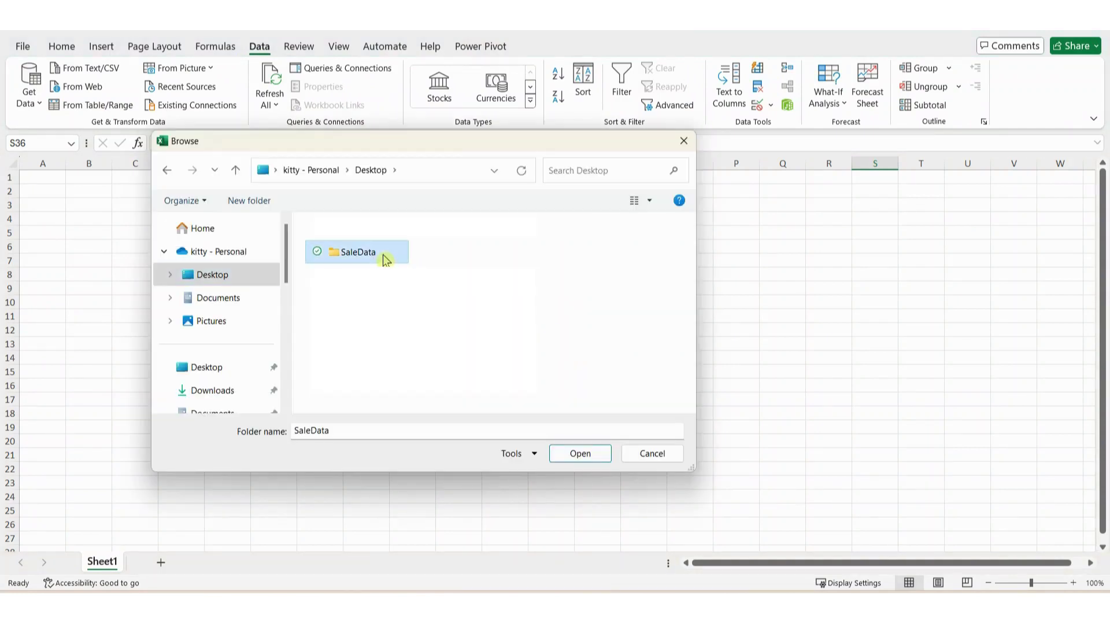
left_click(582, 456)
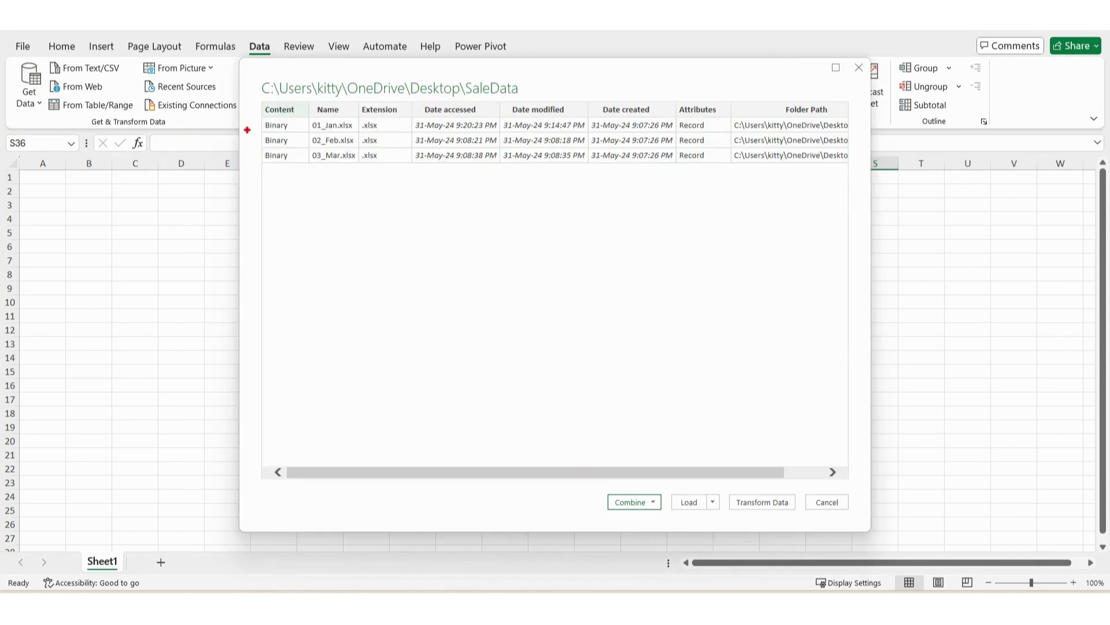
mouse_move(251, 67)
left_mouse_down()
mouse_move(258, 80)
mouse_move(372, 110)
mouse_move(533, 105)
mouse_move(568, 89)
left_mouse_up()
key("e")
mouse_move(258, 99)
left_mouse_down()
mouse_move(308, 159)
mouse_move(410, 171)
left_mouse_up()
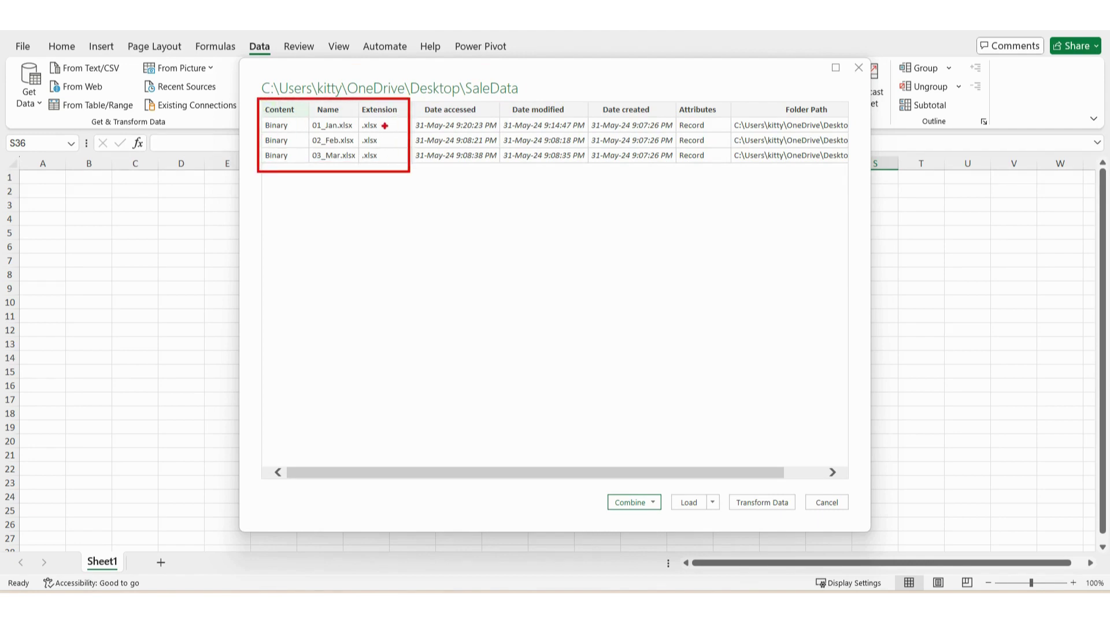
mouse_move(384, 125)
left_mouse_down()
mouse_move(401, 126)
mouse_move(400, 155)
left_mouse_up()
mouse_move(308, 113)
left_mouse_down()
mouse_move(307, 133)
mouse_move(358, 145)
mouse_move(308, 114)
left_mouse_up()
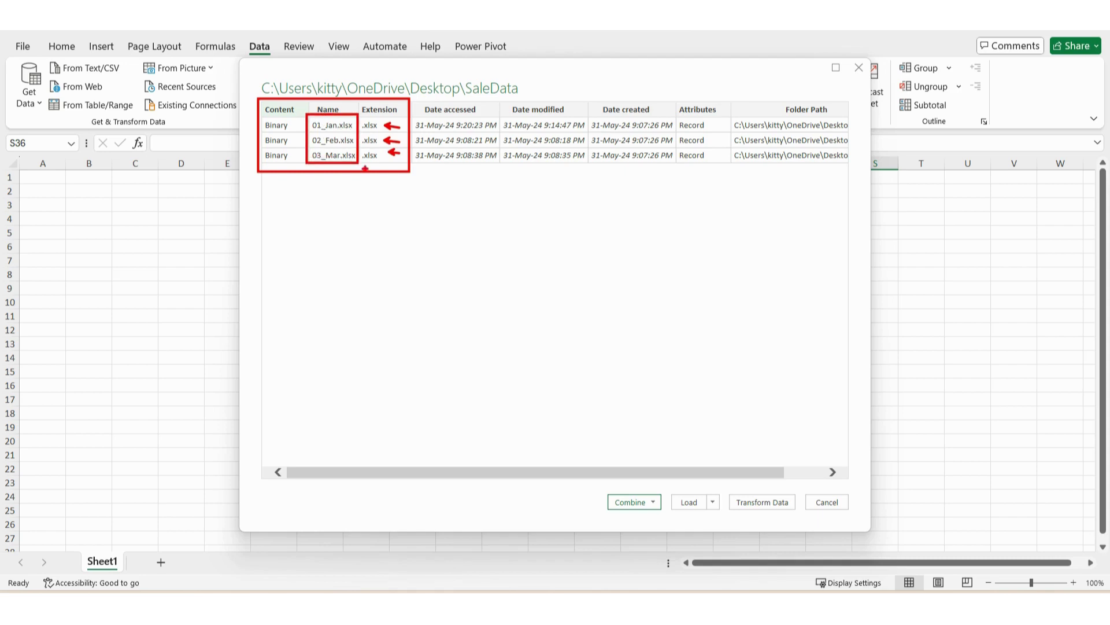
key("Escape")
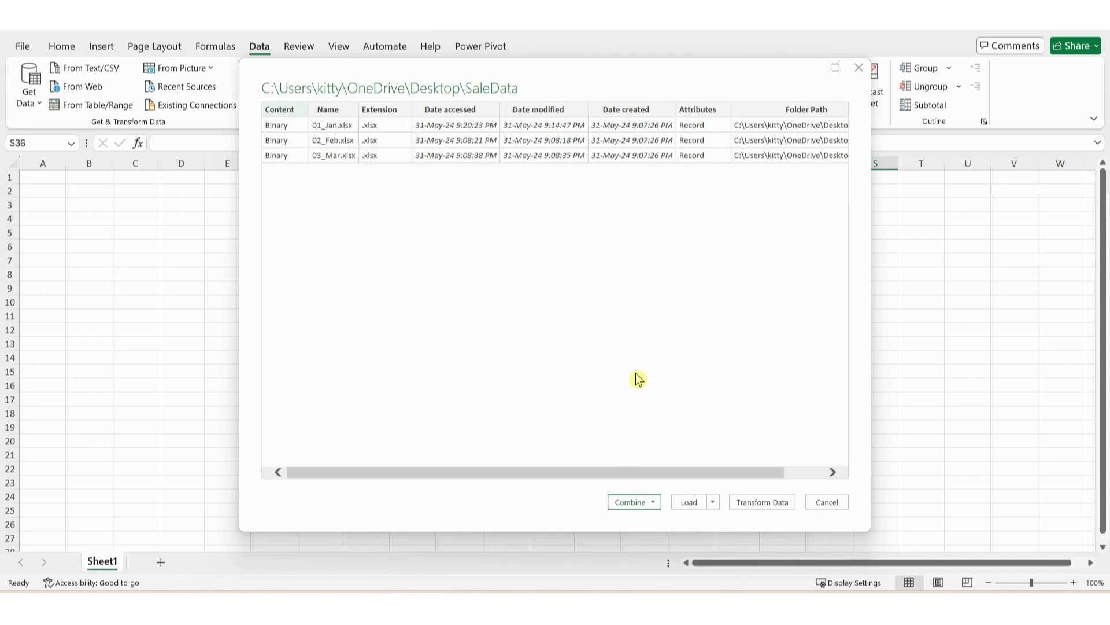
- Combine and transform the files in the SaleData folder, using First file as the sample file
left_click(654, 502)
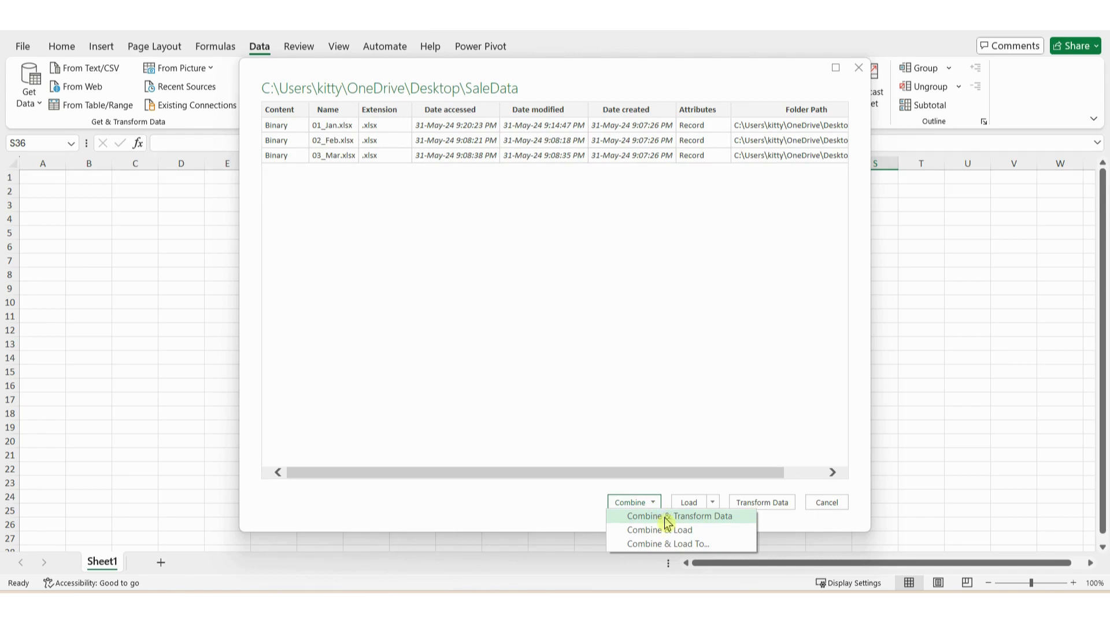
left_click(666, 517)
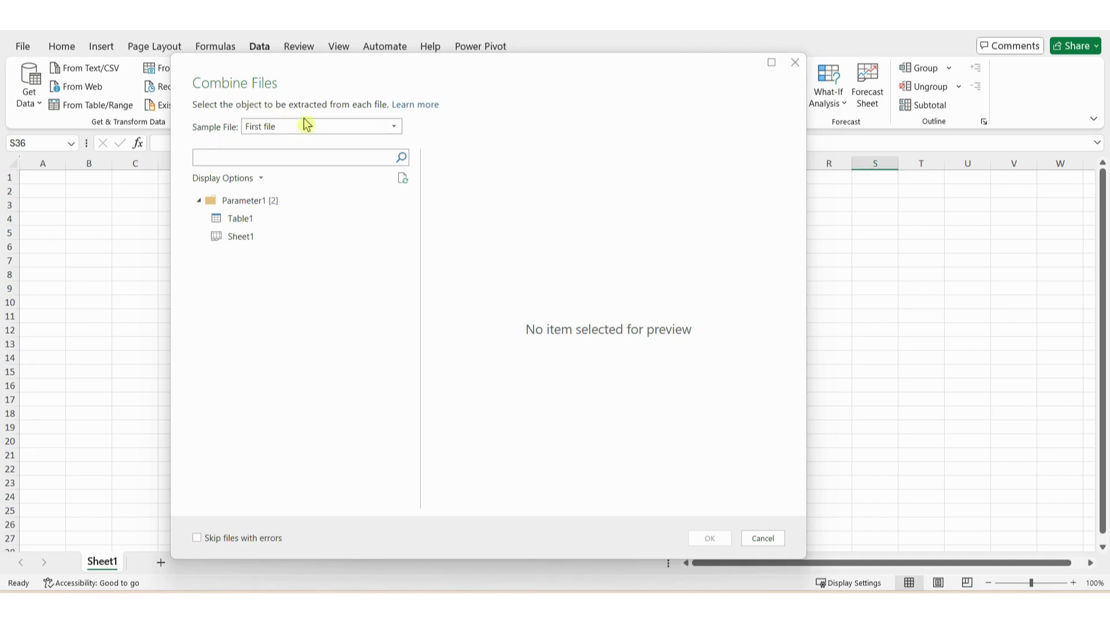
left_click(340, 129)
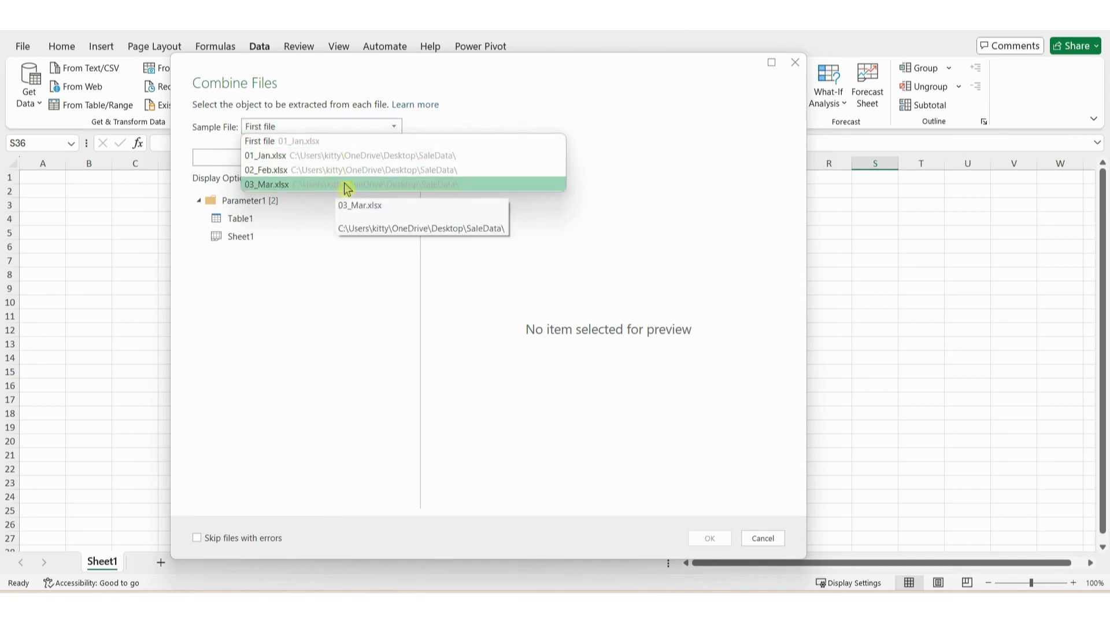
left_click(350, 143)
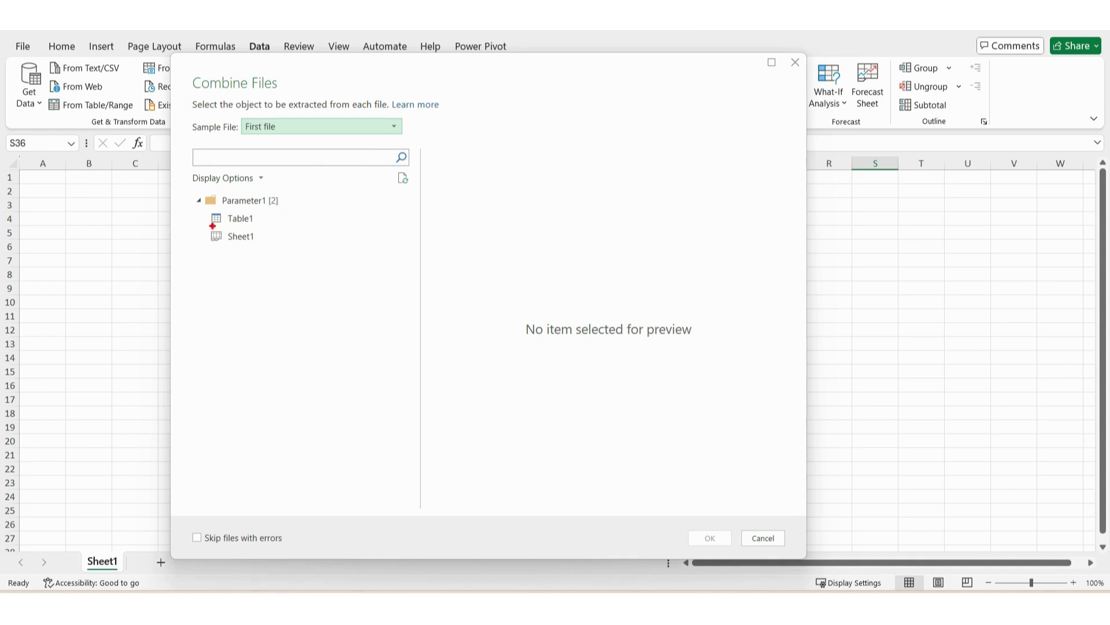
mouse_move(186, 187)
left_mouse_down()
mouse_move(212, 240)
mouse_move(314, 264)
left_mouse_up()
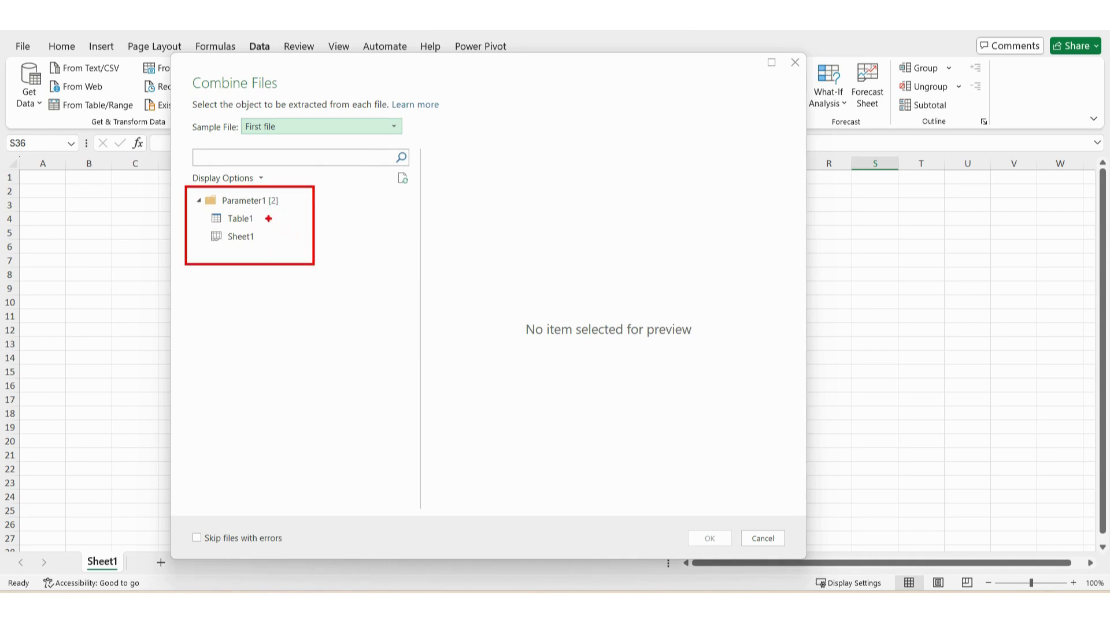
mouse_move(268, 218)
left_mouse_down()
mouse_move(295, 218)
mouse_move(283, 238)
mouse_move(295, 238)
left_mouse_up()
key("Escape")
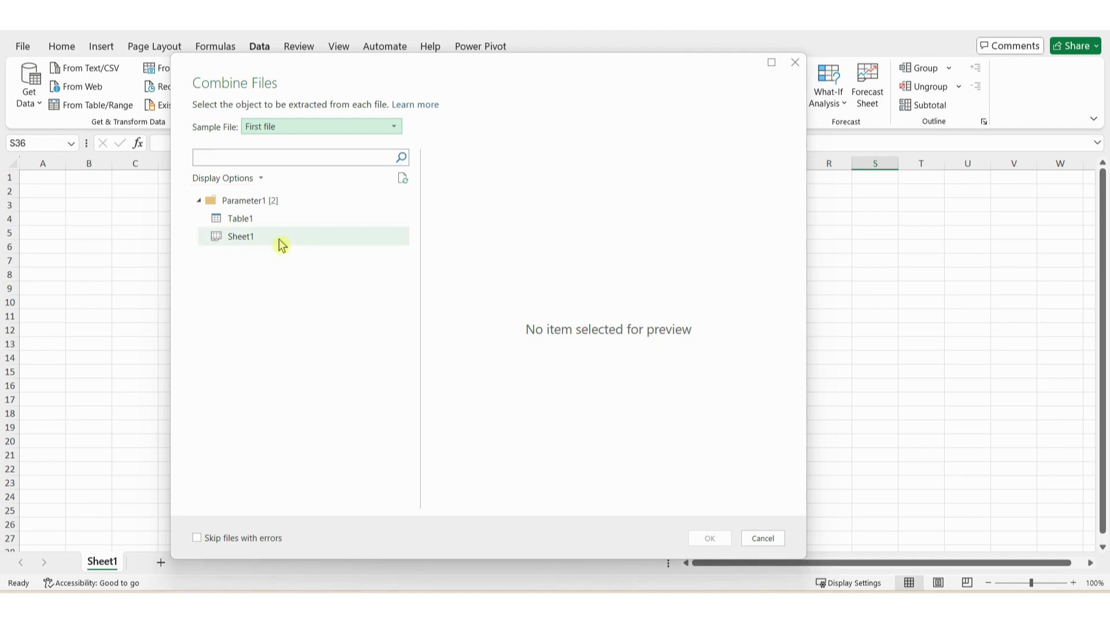
- Preview the sample file's Table1 and Sheet1, including Sheet1's last columns, and go back to Table1
left_click(243, 222)
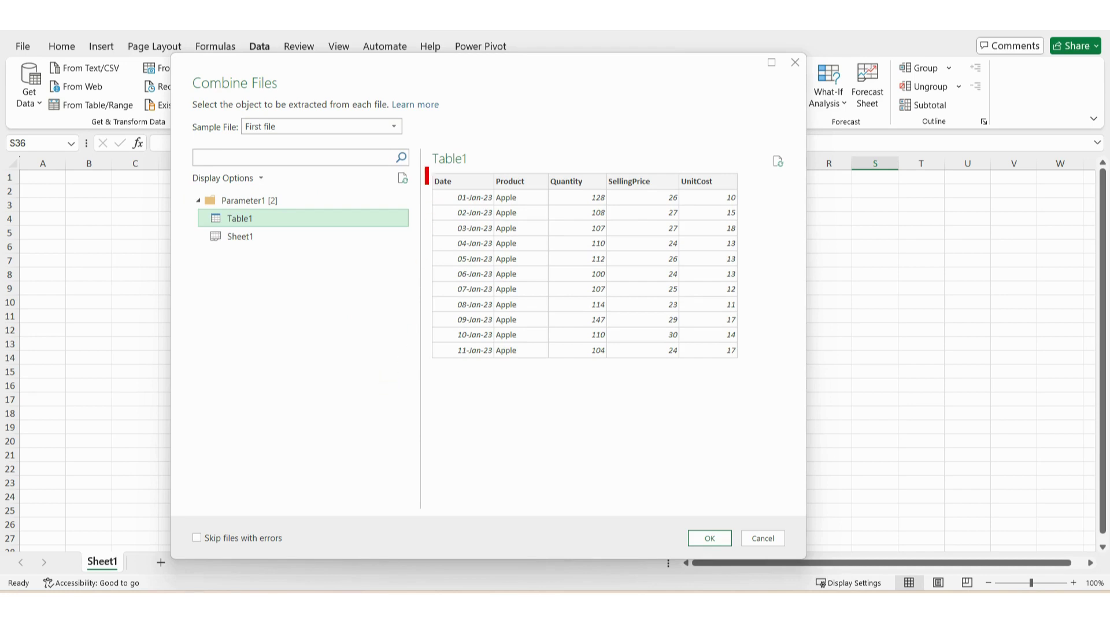
mouse_move(426, 169)
left_mouse_down()
mouse_move(647, 389)
mouse_move(747, 369)
left_mouse_up()
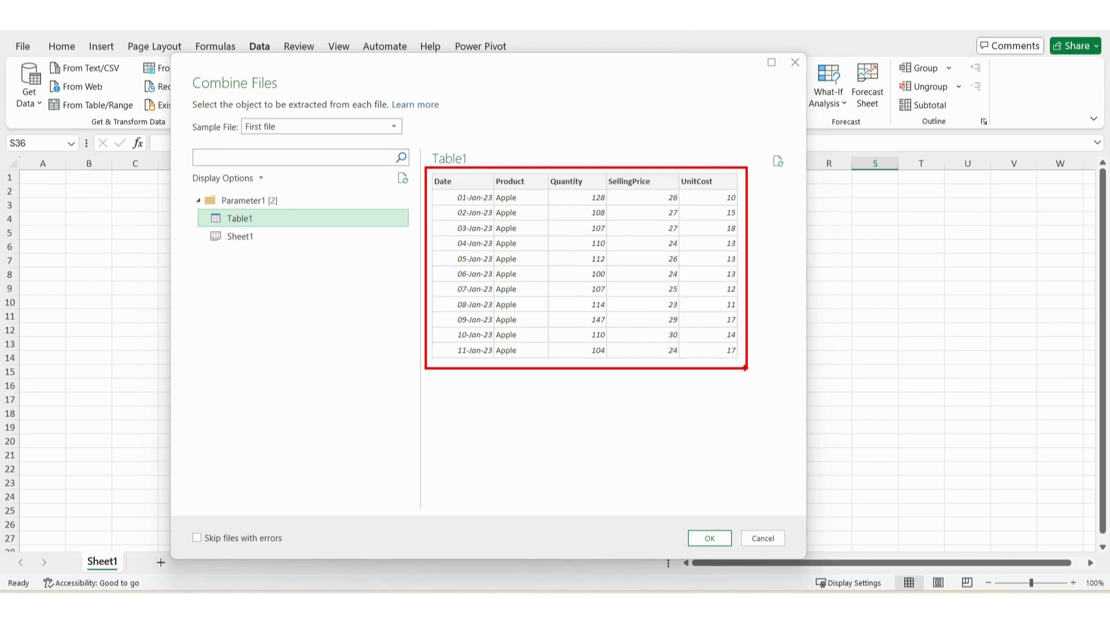
left_click(277, 243)
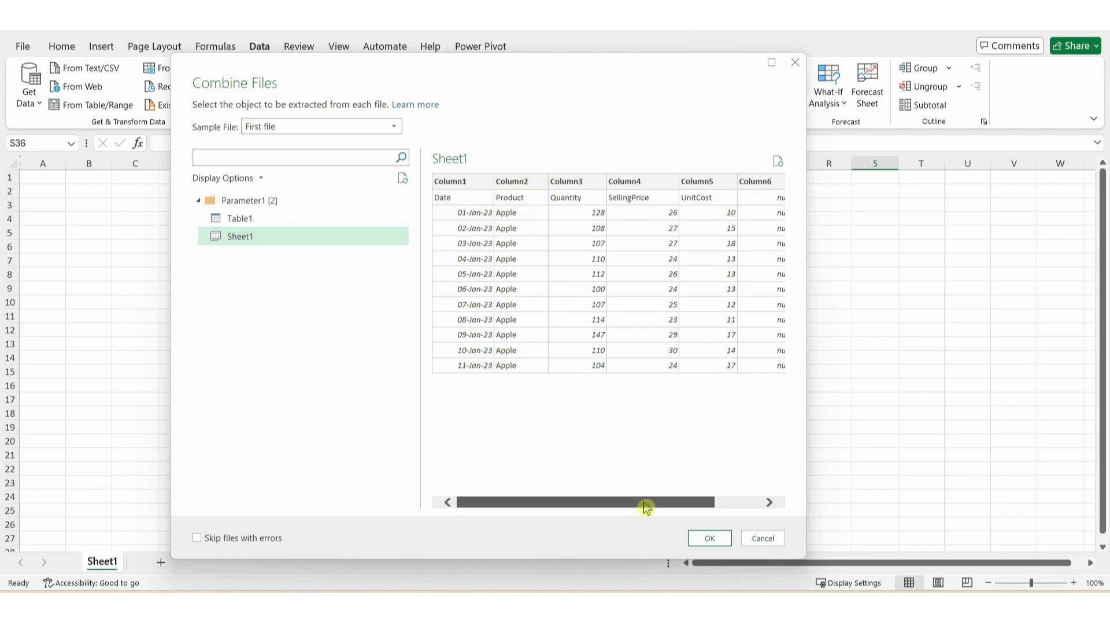
left_click_drag(650, 505, 706, 508)
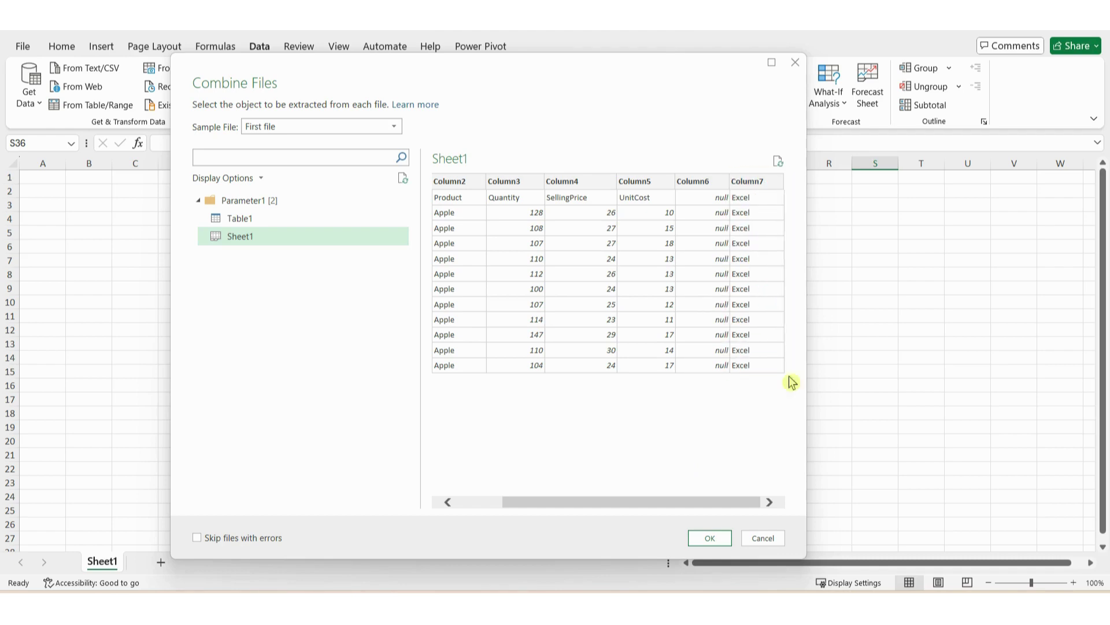
left_click(271, 220)
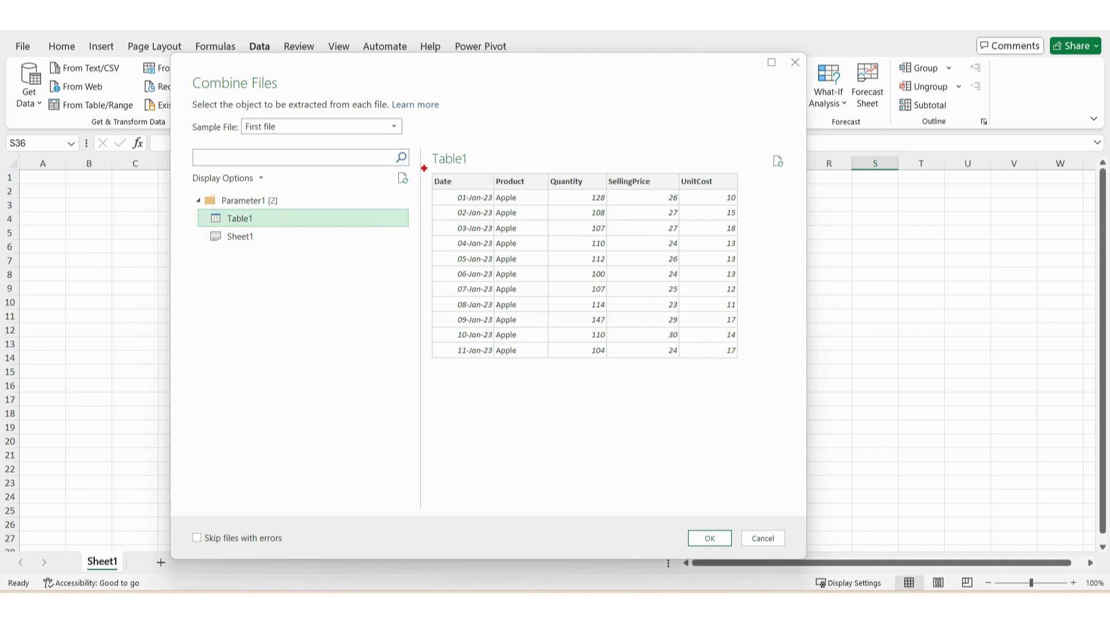
mouse_move(426, 167)
left_mouse_down()
mouse_move(552, 193)
mouse_move(756, 192)
mouse_move(769, 341)
mouse_move(801, 359)
left_mouse_up()
key("Escape")
key("ctrl+2")
mouse_move(760, 216)
left_mouse_down()
mouse_move(783, 250)
mouse_move(764, 249)
left_mouse_up()
key("Escape")
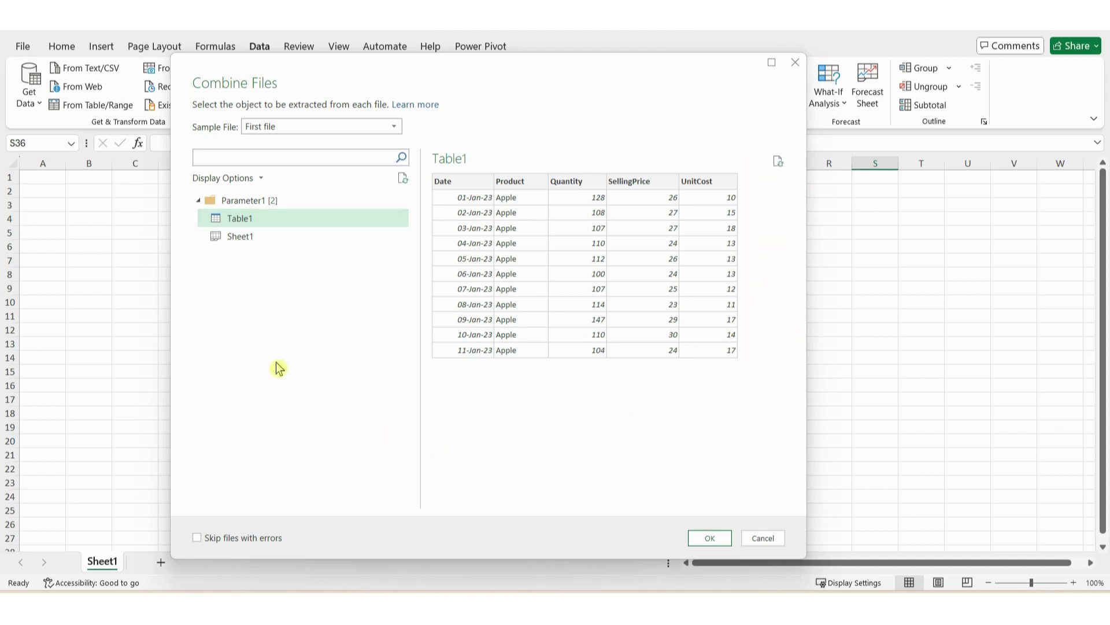
- Choose Table1 as the object to extract from each file and confirm combining the files
left_click(283, 224)
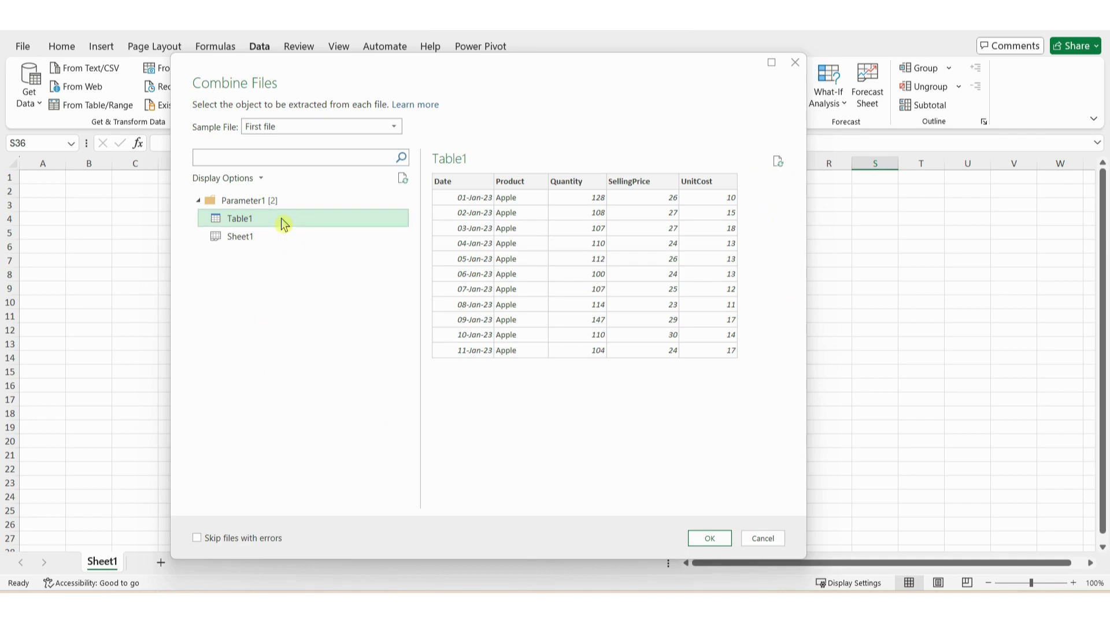
left_click(712, 538)
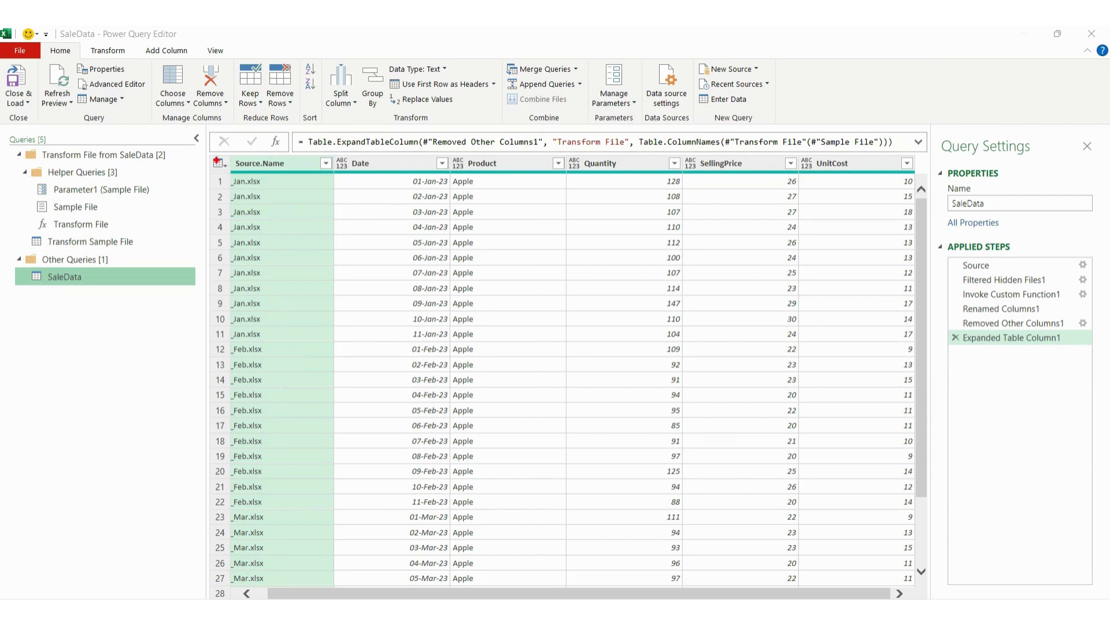
mouse_move(211, 168)
left_mouse_down()
mouse_move(215, 211)
mouse_move(283, 341)
mouse_move(600, 338)
left_mouse_up()
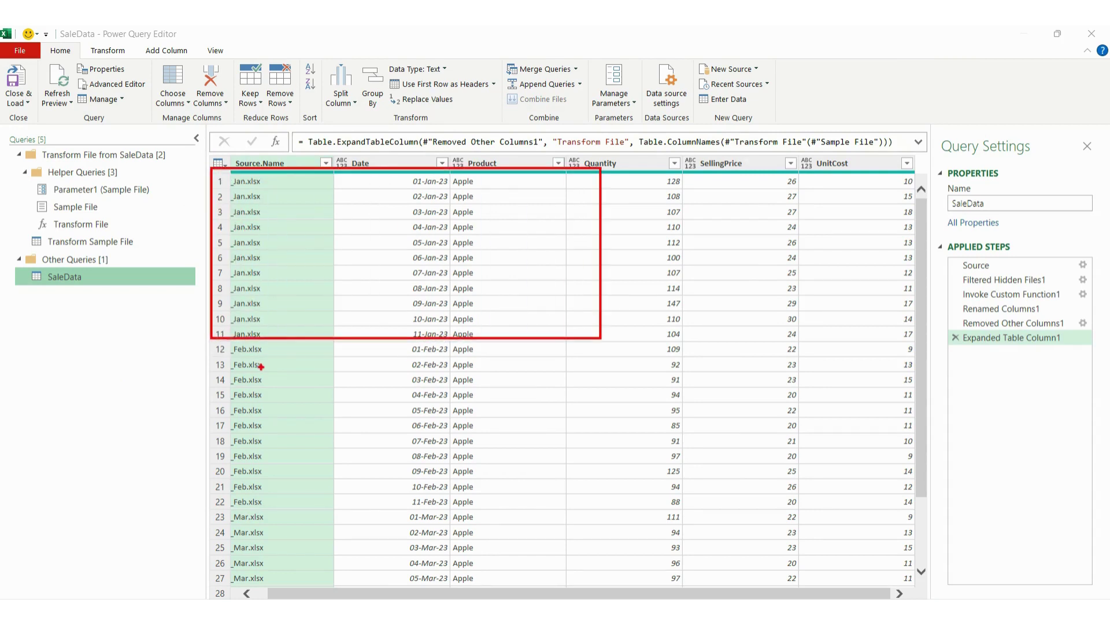
mouse_move(210, 344)
left_mouse_down()
mouse_move(239, 422)
mouse_move(532, 504)
mouse_move(588, 503)
left_mouse_up()
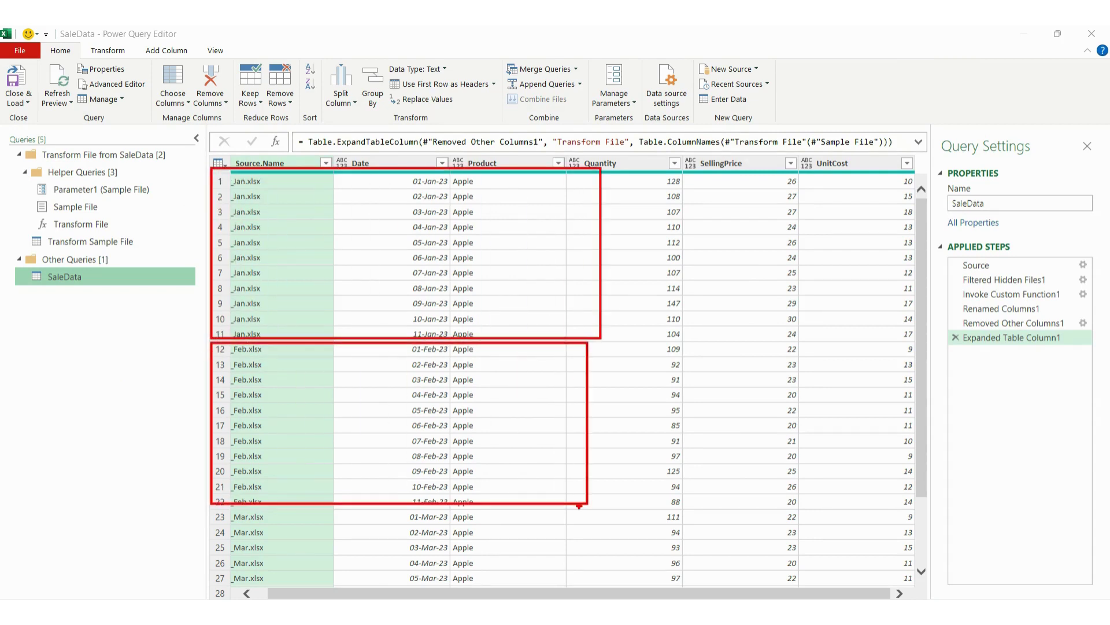
mouse_move(209, 507)
left_mouse_down()
mouse_move(517, 590)
mouse_move(600, 587)
mouse_move(599, 576)
left_mouse_up()
key("e")
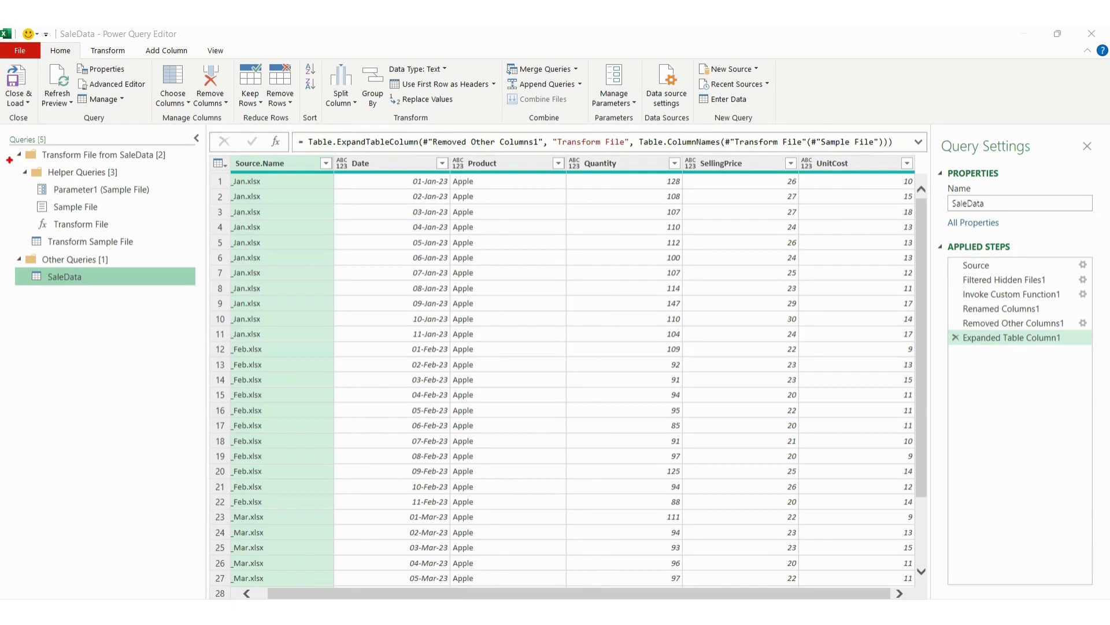
mouse_move(7, 144)
left_mouse_down()
mouse_move(26, 200)
mouse_move(194, 258)
mouse_move(201, 249)
left_mouse_up()
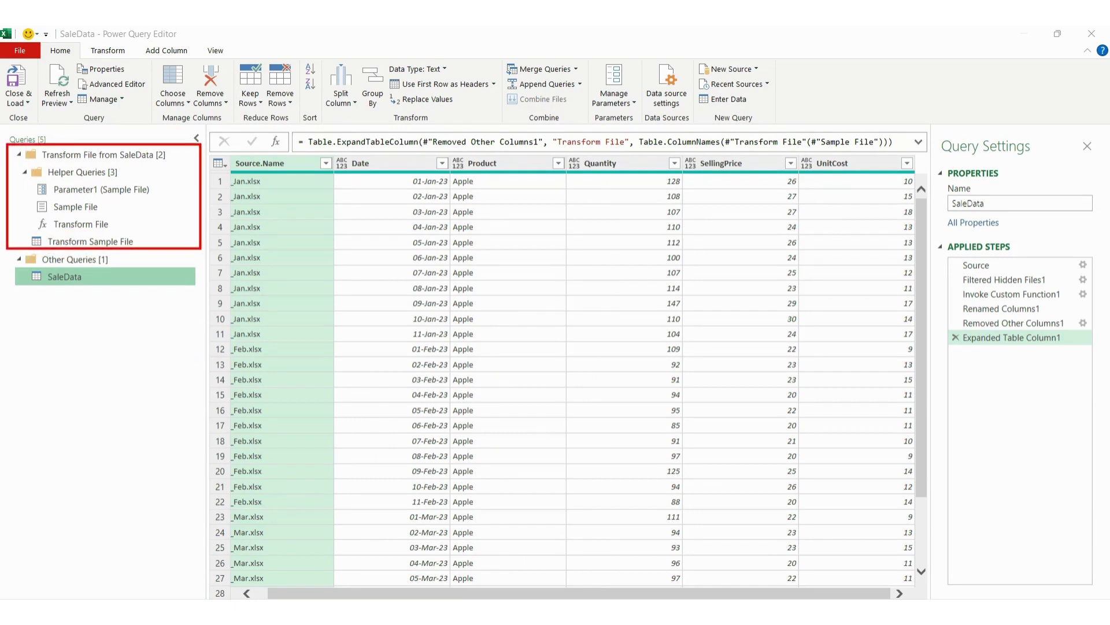
key("Escape")
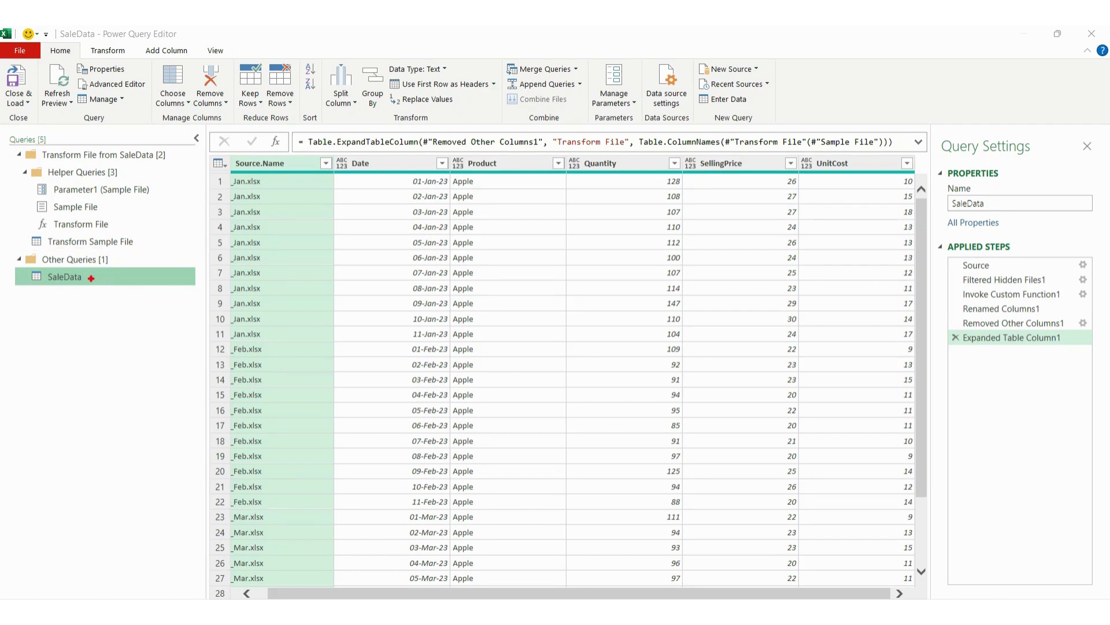
mouse_move(20, 265)
left_mouse_down()
mouse_move(46, 290)
mouse_move(100, 293)
left_mouse_up()
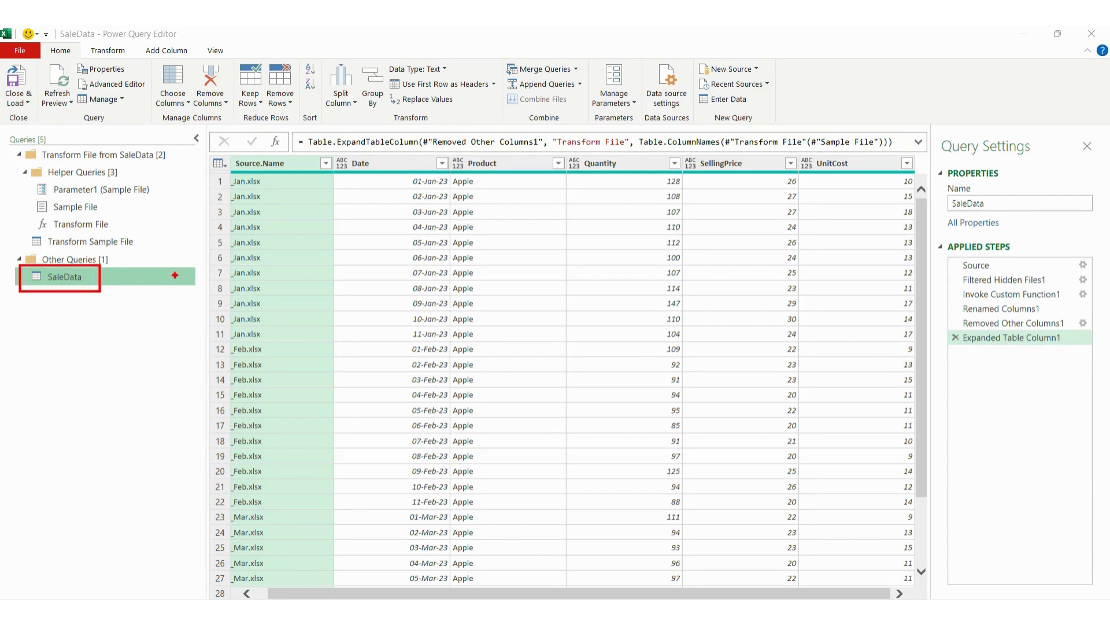
mouse_move(209, 151)
left_mouse_down()
mouse_move(229, 262)
mouse_move(885, 554)
mouse_move(929, 531)
left_mouse_up()
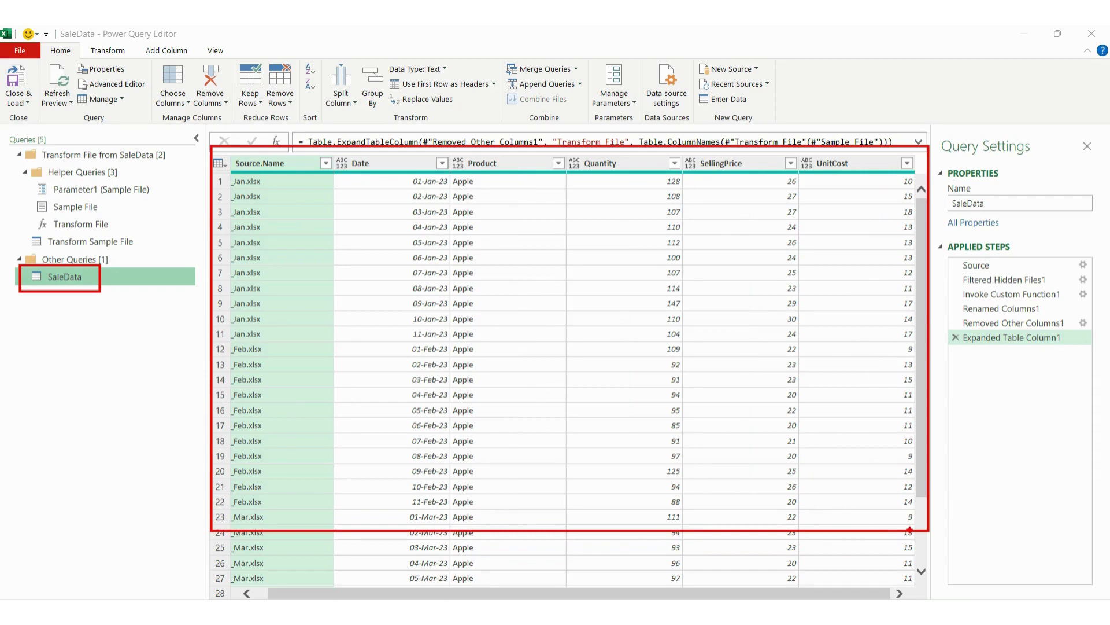
- Switch to the January workbook's Sheet2 to inspect its second sales table
key("Escape")
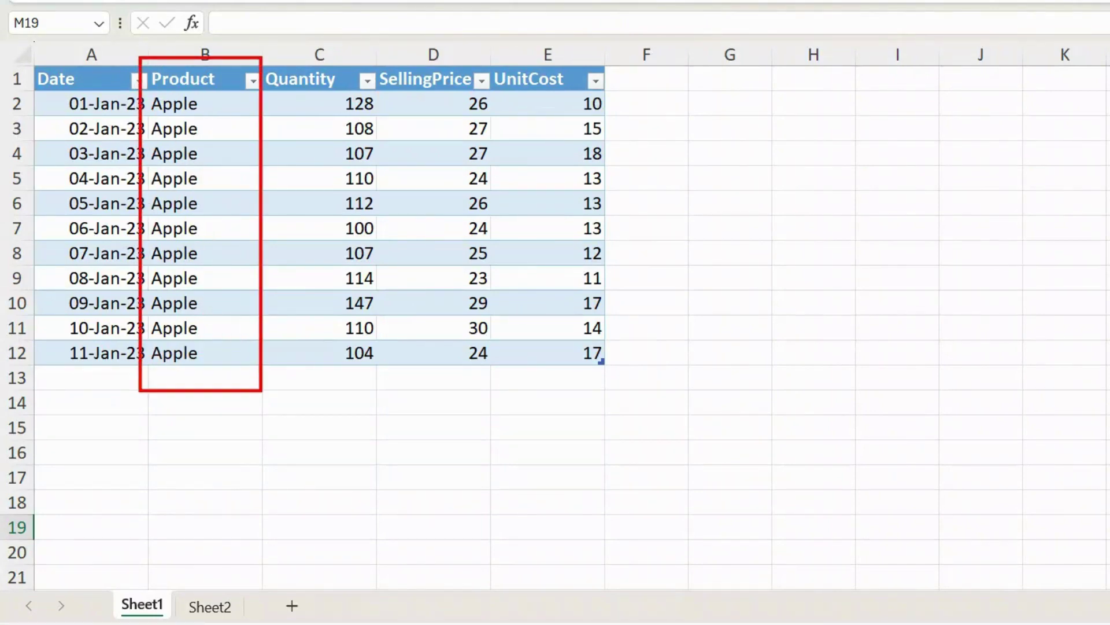
left_click(211, 608)
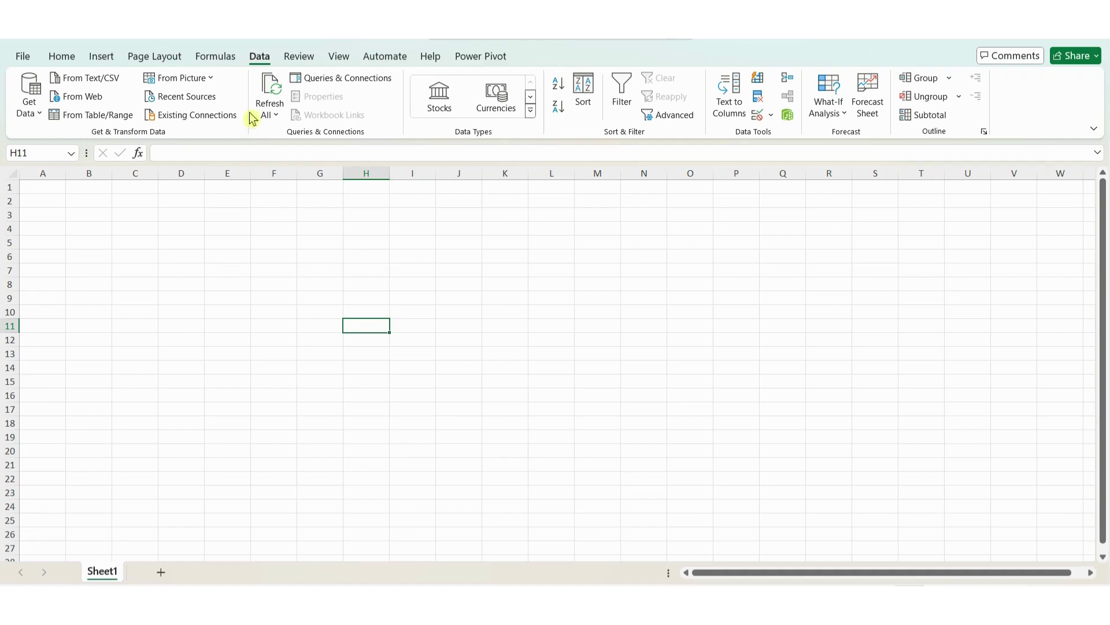
- Start a data import from a folder in the blank workbook, using the Desktop's SaleData folder as the source
left_click(263, 59)
left_click(30, 112)
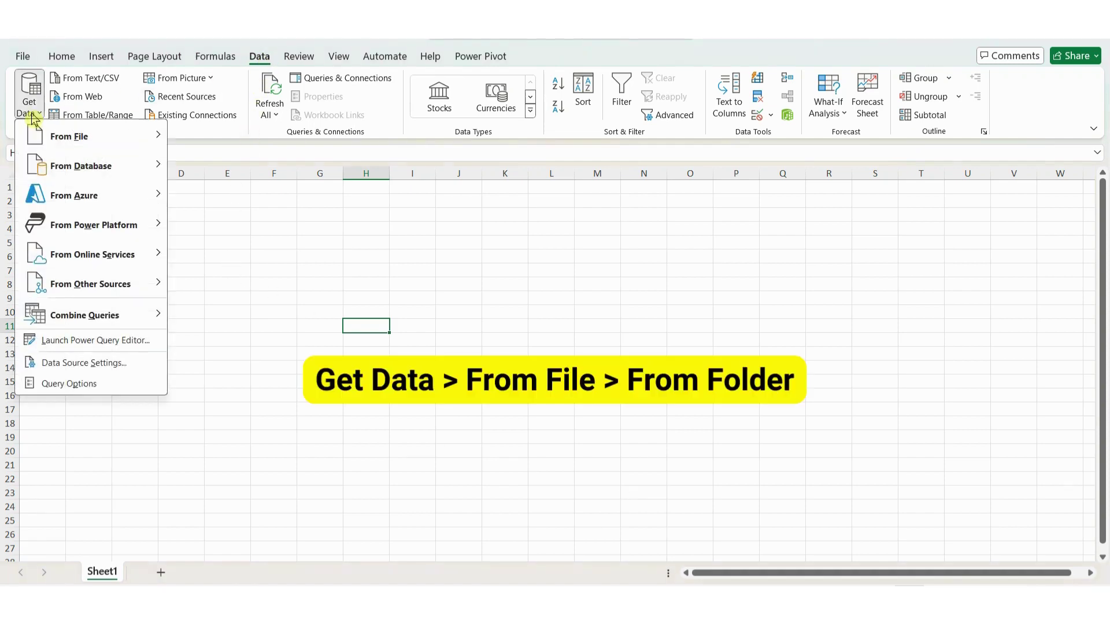
left_click(81, 137)
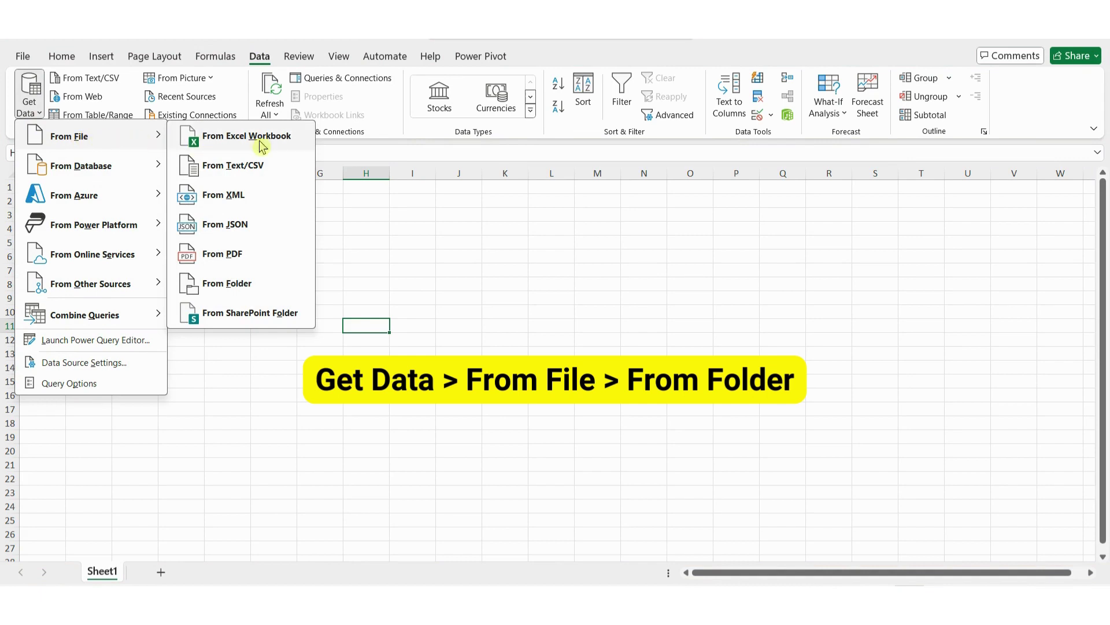
left_click(233, 284)
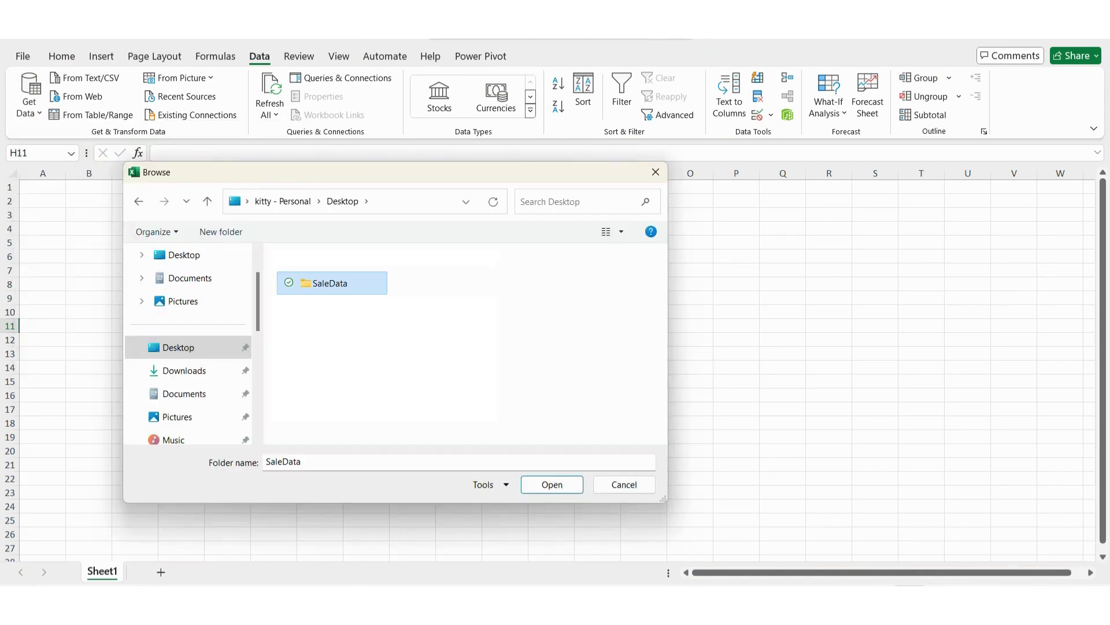
mouse_move(272, 270)
left_mouse_down()
mouse_move(316, 292)
mouse_move(391, 295)
left_mouse_up()
left_click(552, 485)
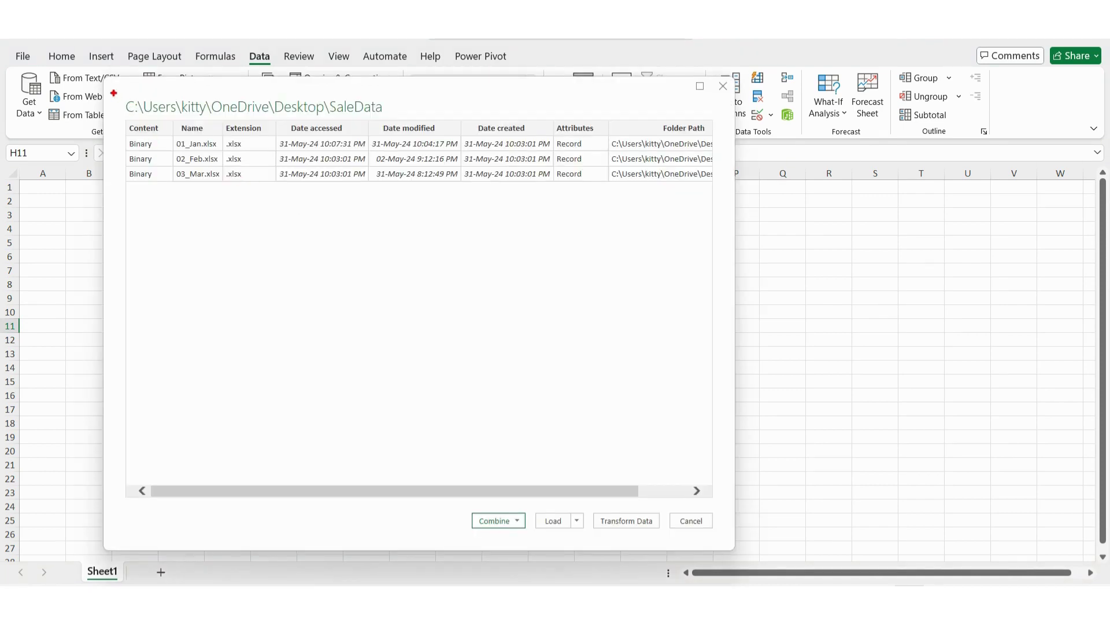
- Review the listed monthly files, and choose to combine and transform them
mouse_move(113, 93)
left_mouse_down()
mouse_move(154, 119)
mouse_move(397, 121)
left_mouse_up()
left_click_drag(119, 121, 272, 189)
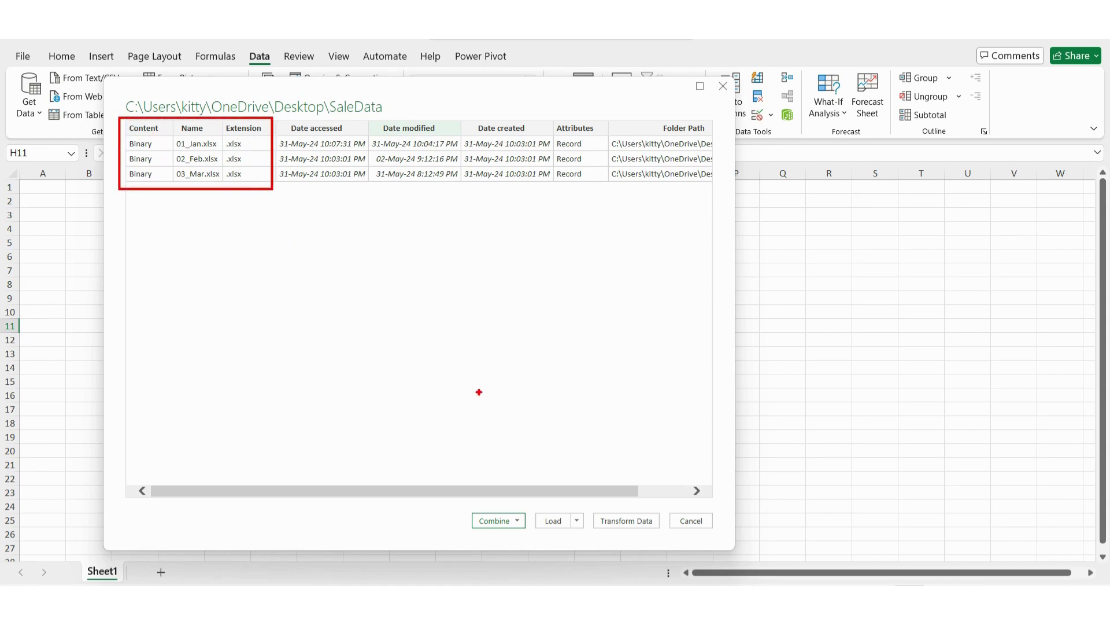
left_click(520, 520)
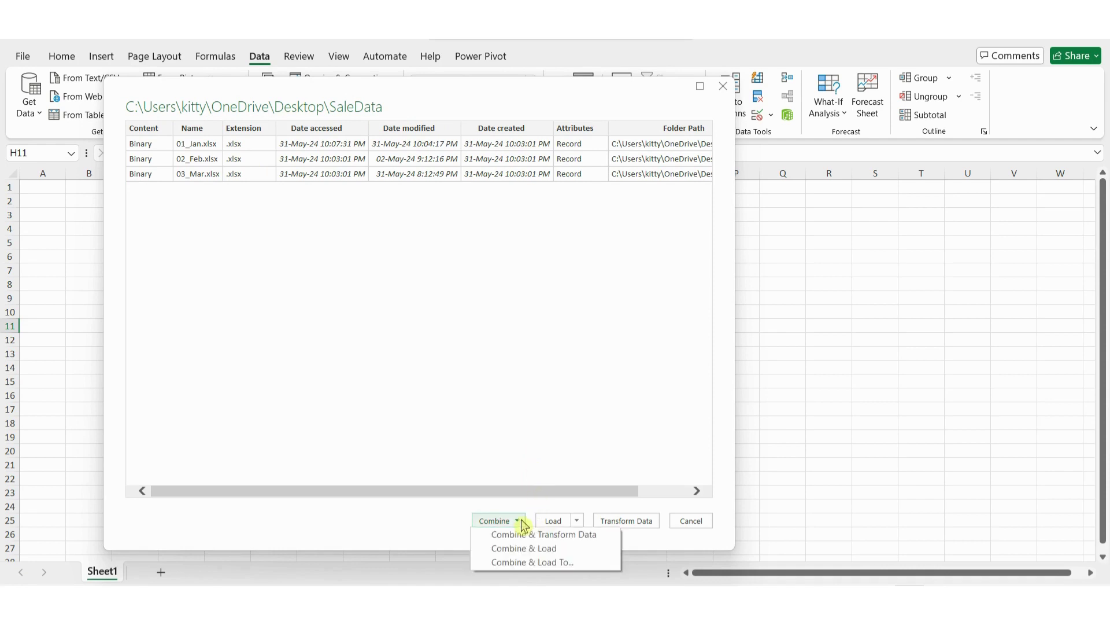
left_click(547, 536)
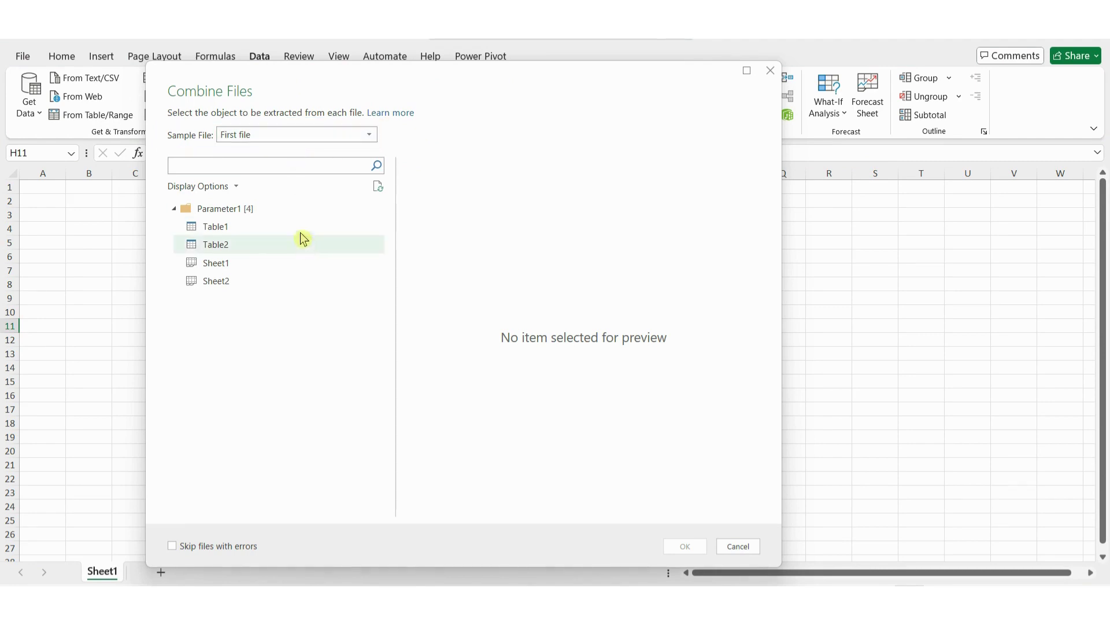
- Look over the tables and sheets under Parameter1, preview Table1 and combine the files using it as the extracted object
left_click(236, 211)
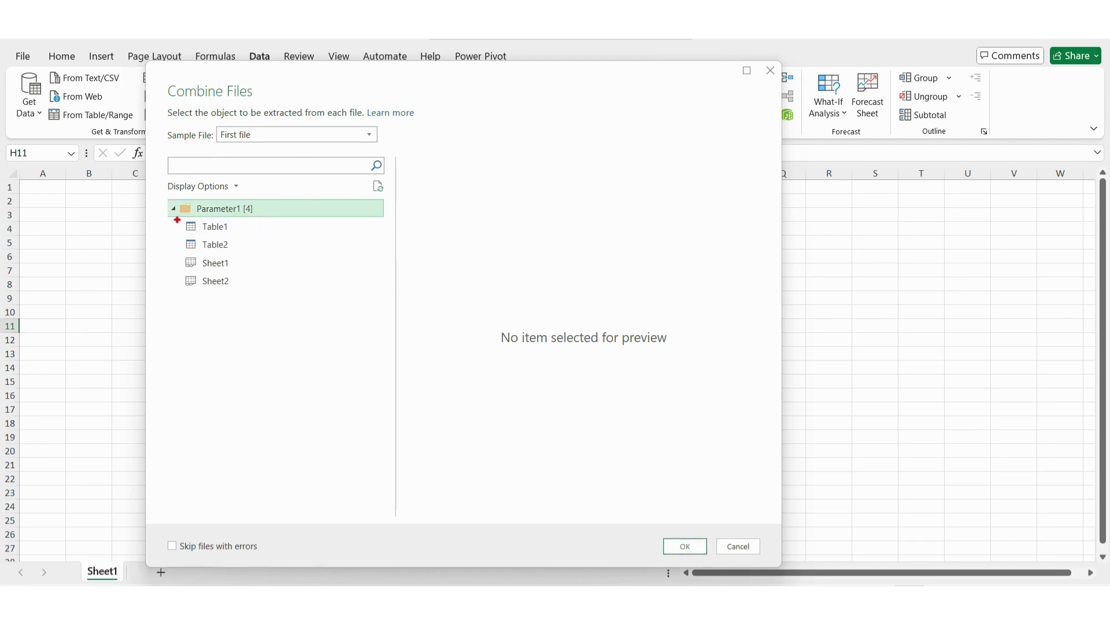
left_click_drag(174, 215, 249, 249)
left_click_drag(178, 252, 251, 296)
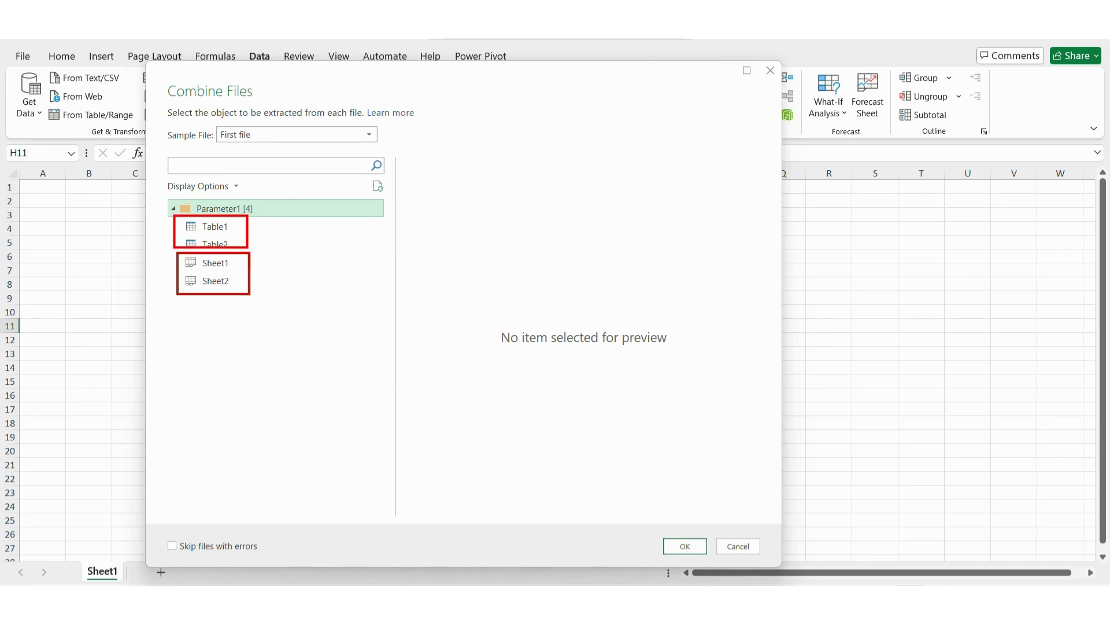
key("Escape")
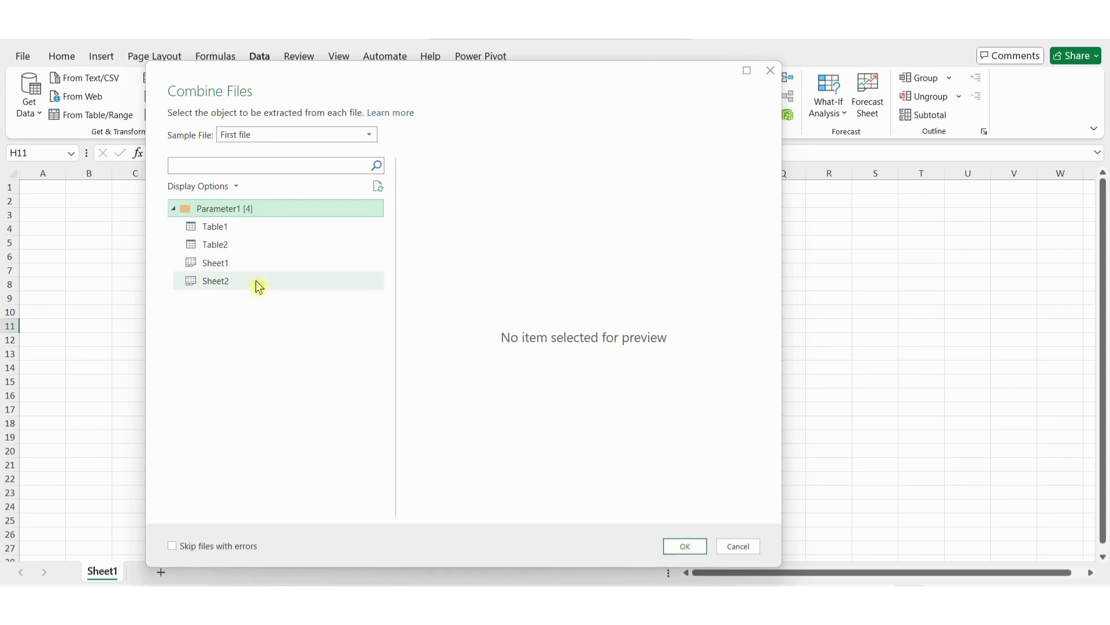
left_click(221, 231)
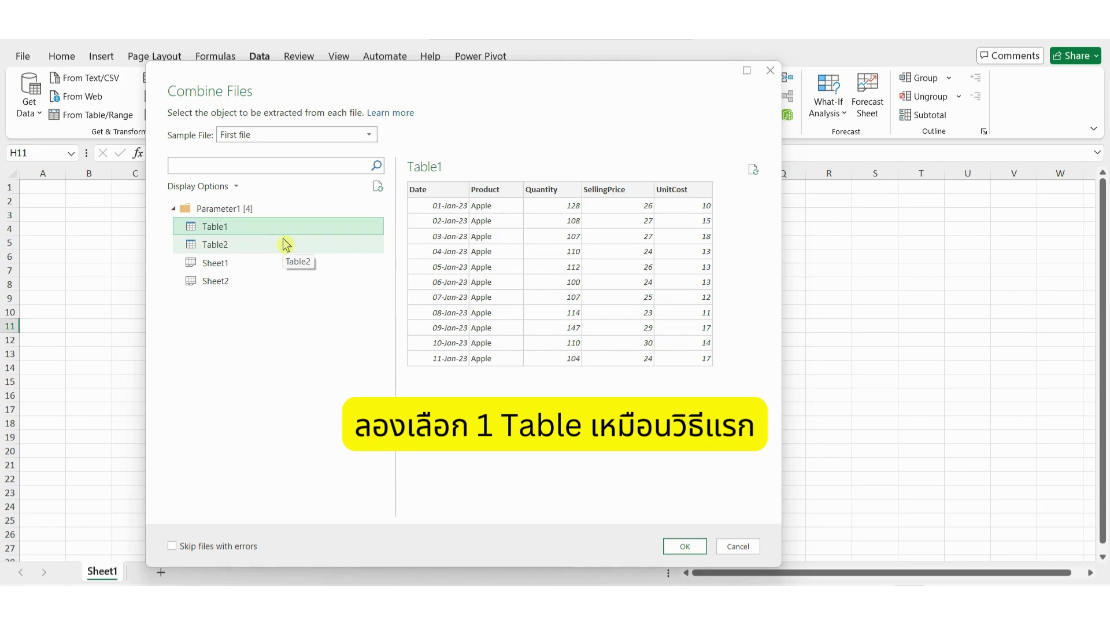
key("ctrl+2")
mouse_move(456, 178)
left_mouse_down()
mouse_move(476, 292)
mouse_move(540, 382)
left_mouse_up()
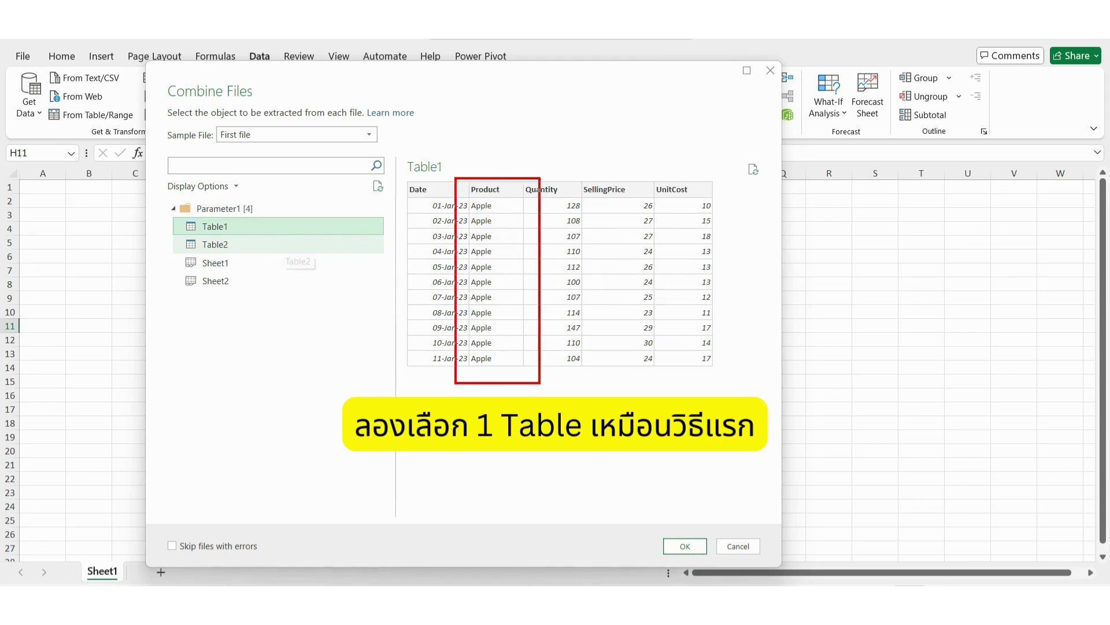
key("Escape")
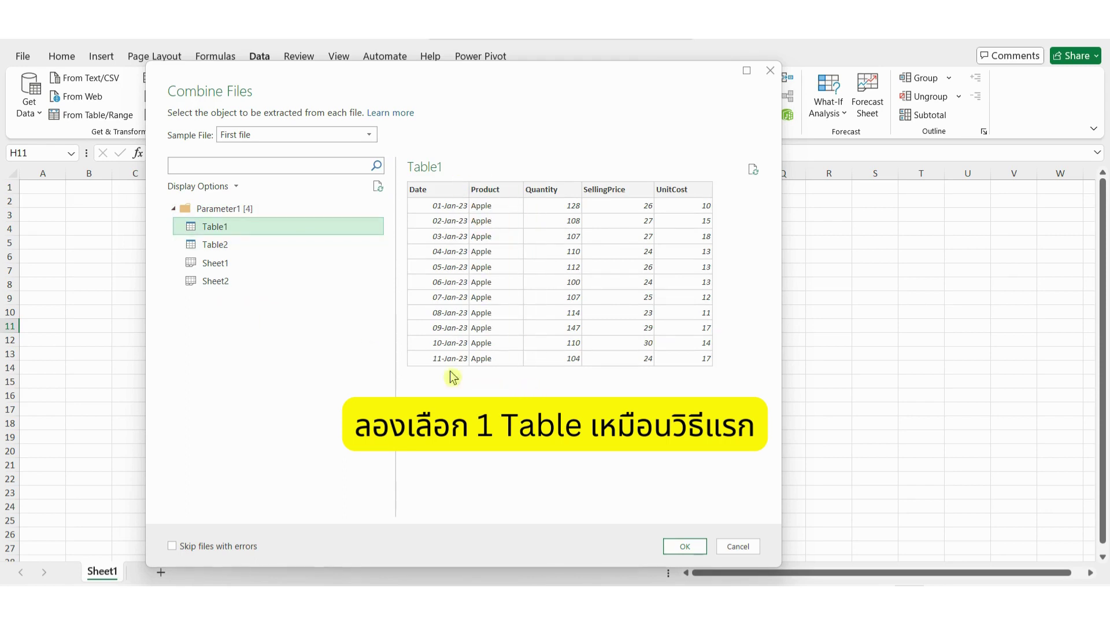
left_click(695, 549)
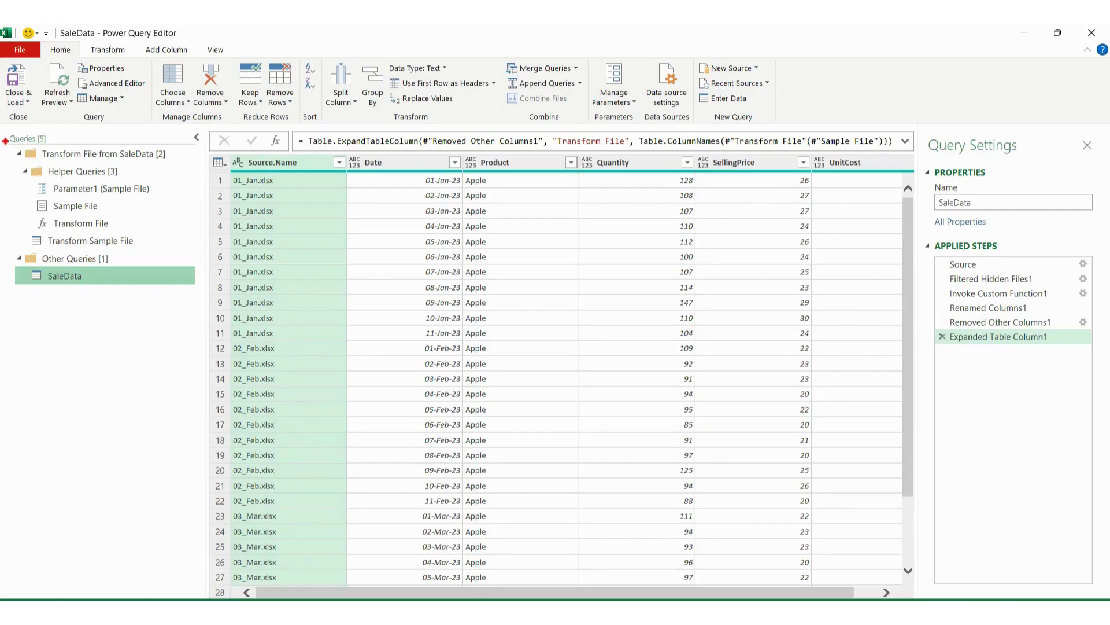
- Examine the combined SaleData rows down to the end, checking which source files and products are included
mouse_move(5, 131)
left_mouse_down()
mouse_move(39, 228)
mouse_move(205, 268)
left_mouse_up()
key("Escape")
key("ctrl+2")
mouse_move(210, 151)
left_mouse_down()
mouse_move(227, 250)
mouse_move(755, 534)
mouse_move(919, 578)
mouse_move(916, 565)
left_mouse_up()
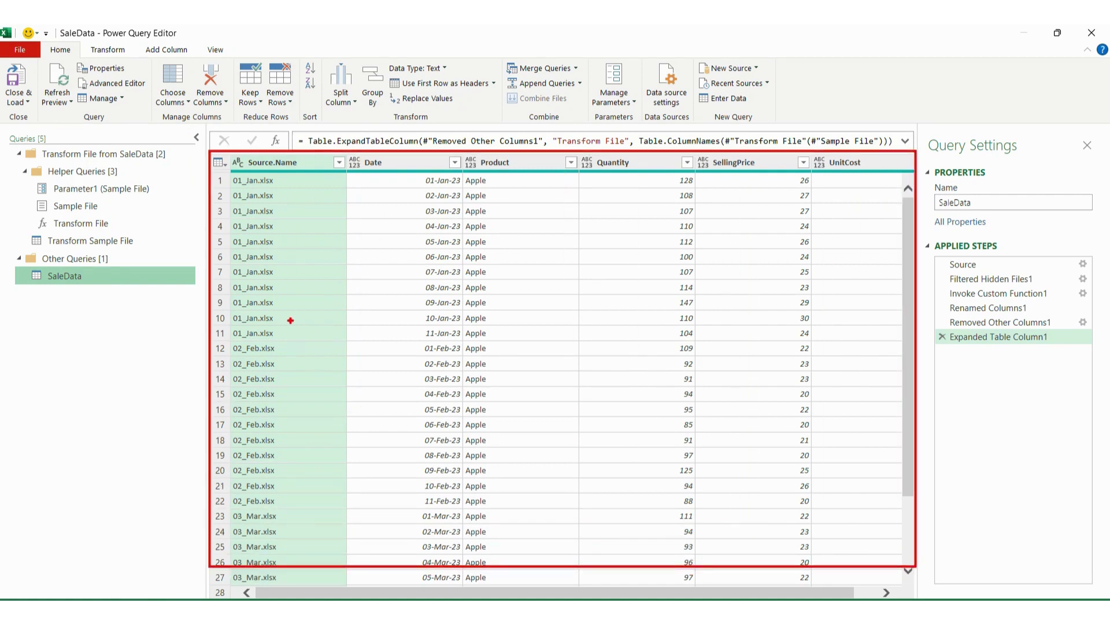
key("Escape")
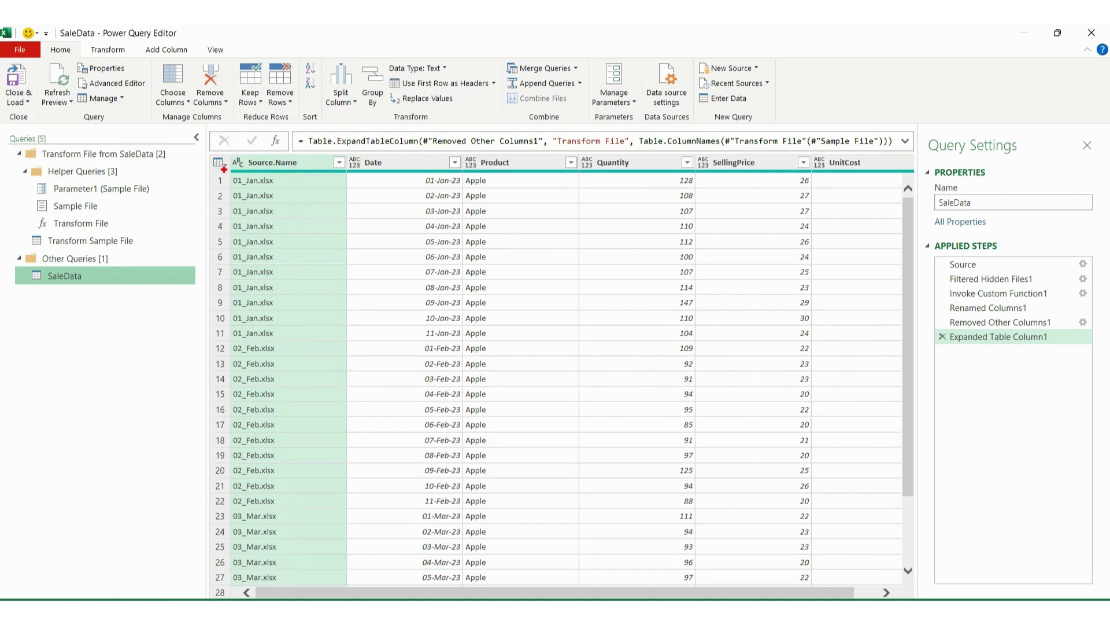
mouse_move(224, 169)
left_mouse_down()
mouse_move(271, 305)
mouse_move(329, 359)
mouse_move(338, 340)
left_mouse_up()
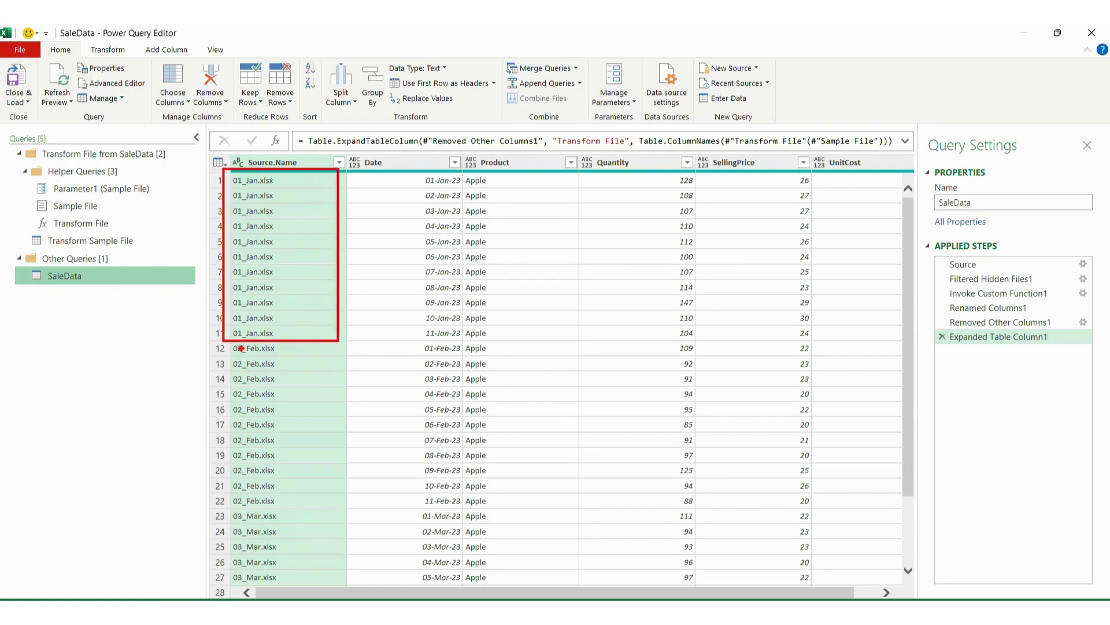
mouse_move(222, 343)
left_mouse_down()
mouse_move(299, 449)
mouse_move(329, 520)
left_mouse_up()
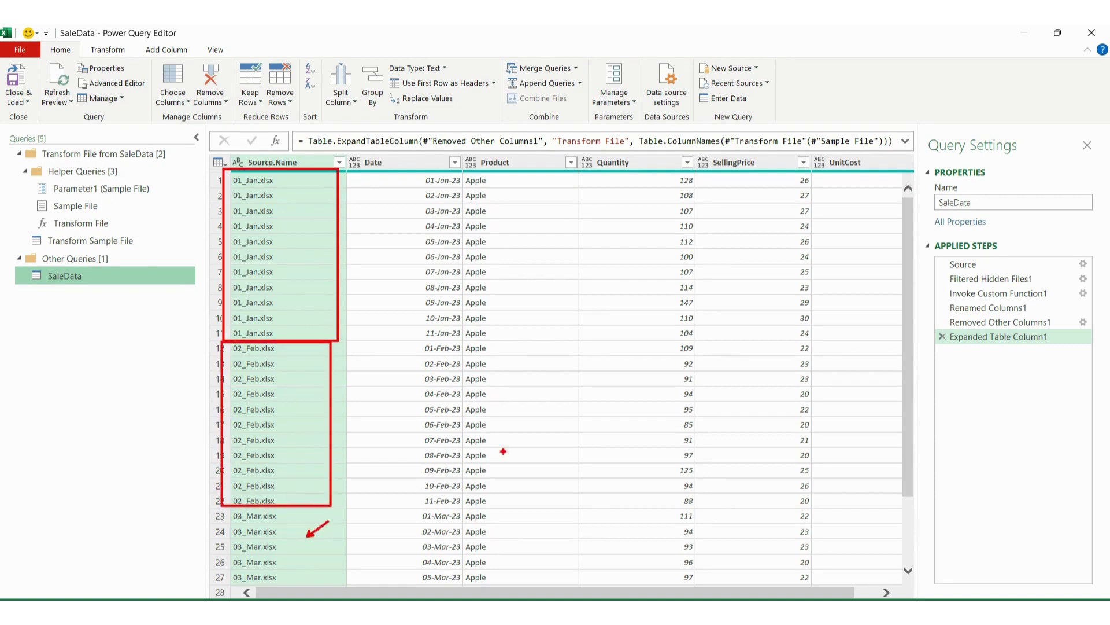
mouse_move(458, 158)
left_mouse_down()
mouse_move(510, 427)
mouse_move(556, 569)
mouse_move(571, 581)
left_mouse_up()
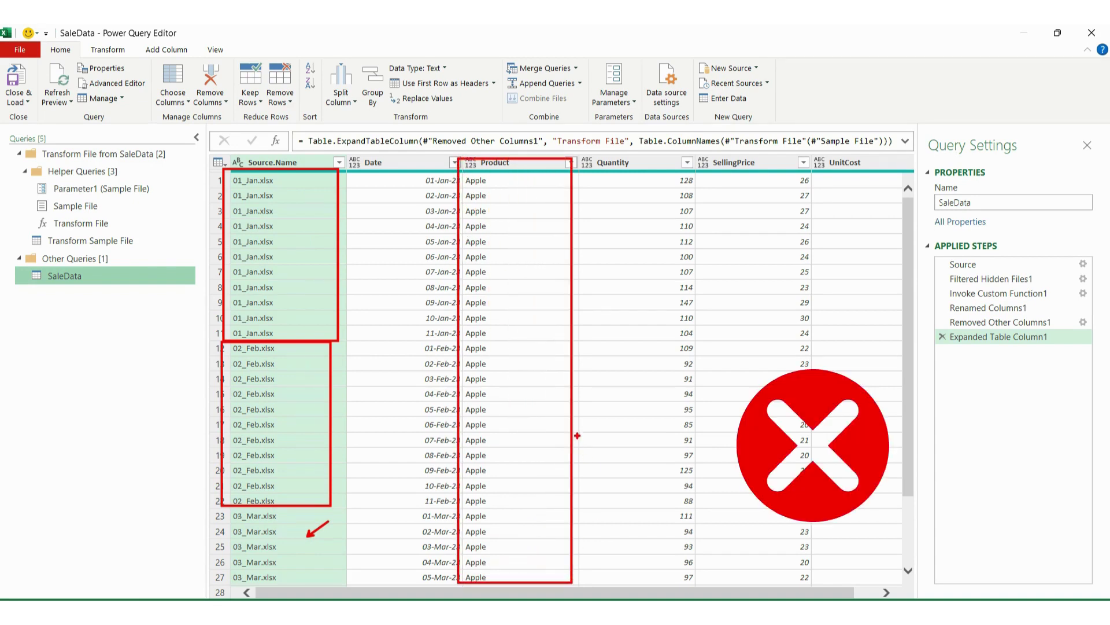
key("Escape")
scroll(563, 370, "down", 2)
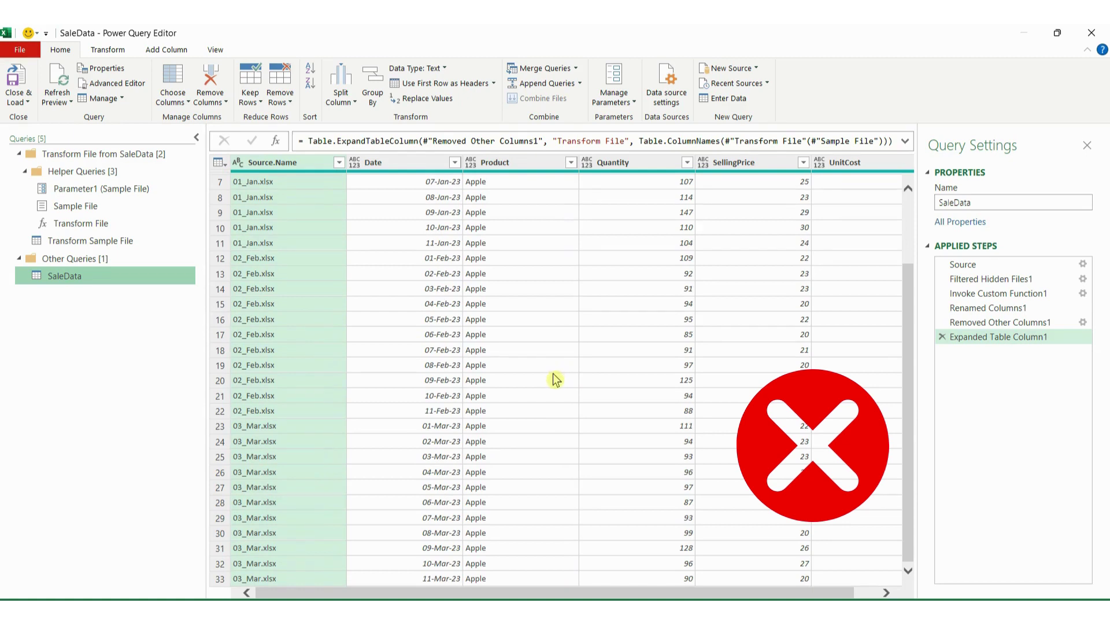
scroll(555, 378, "up", 2)
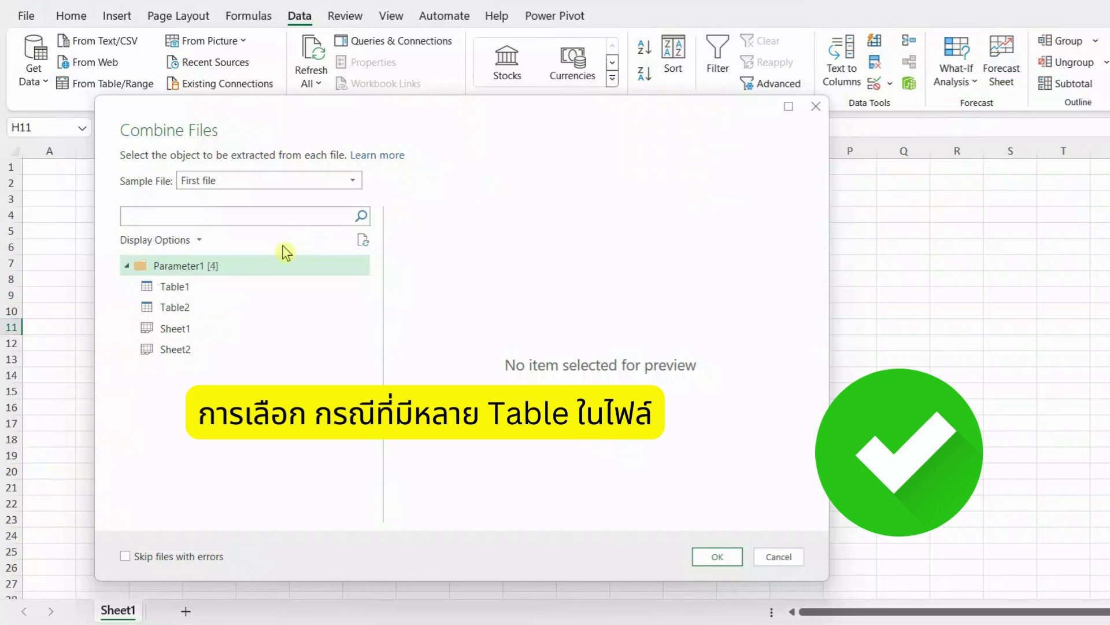
- Select the Parameter1 folder as the object to extract from each file and confirm combining the files
left_click(269, 286)
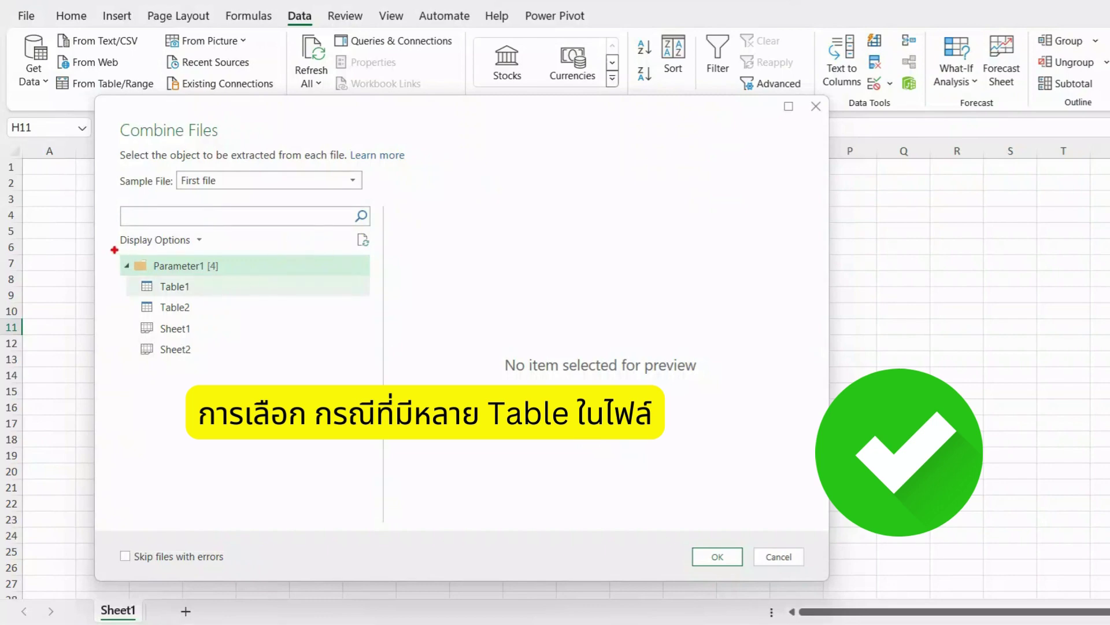
mouse_move(115, 250)
left_mouse_down()
mouse_move(236, 279)
mouse_move(287, 265)
left_mouse_up()
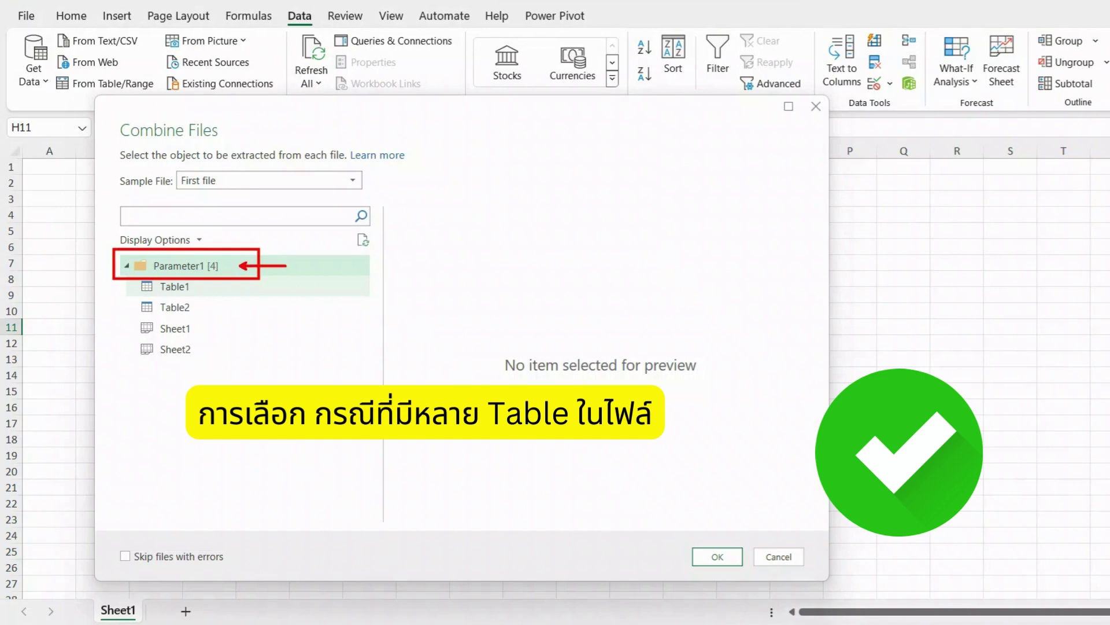
key("Escape")
left_click(273, 268)
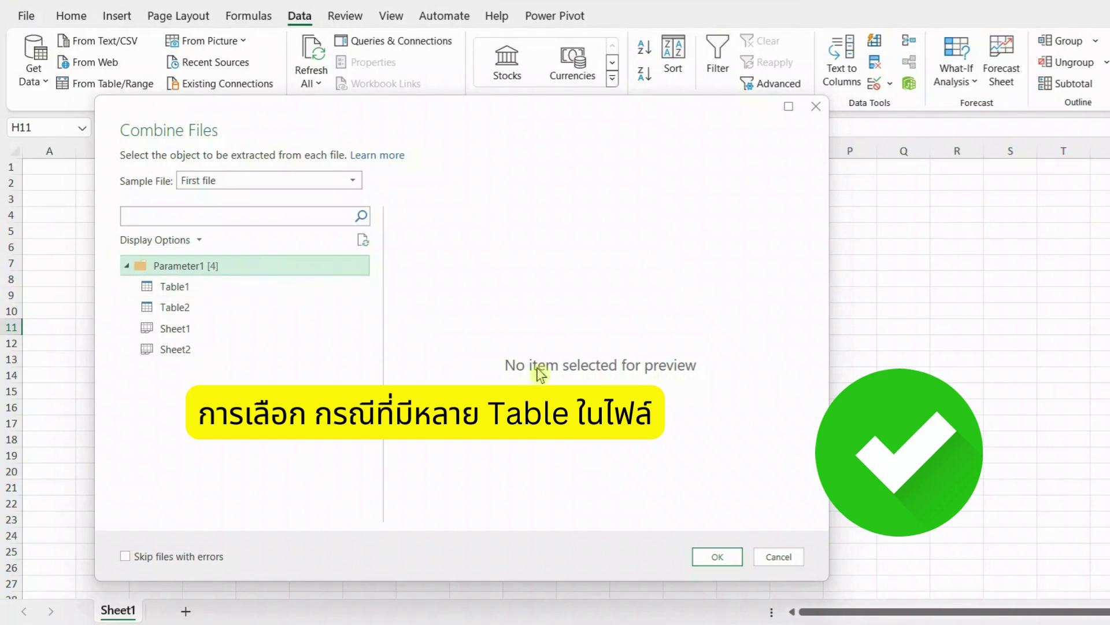
left_click(717, 557)
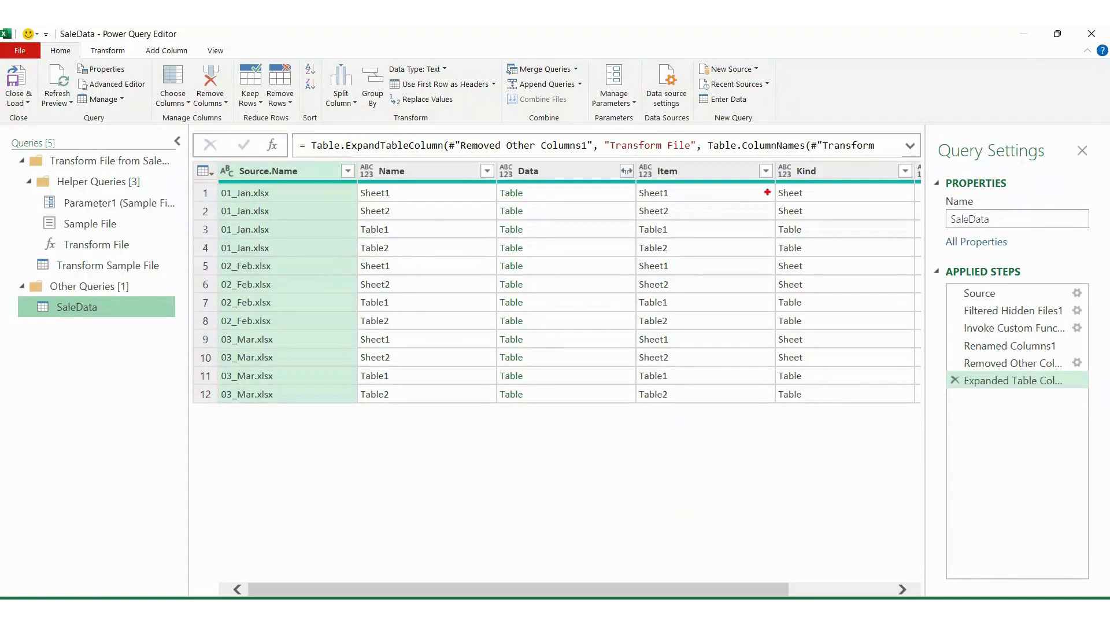
- Check the Kind column in SaleData, and open the Transform Sample File query to examine its sheet and table entries
mouse_move(770, 183)
left_mouse_down()
mouse_move(800, 220)
mouse_move(828, 196)
mouse_move(771, 182)
left_mouse_up()
mouse_move(770, 221)
left_mouse_down()
mouse_move(833, 263)
mouse_move(771, 221)
left_mouse_up()
key("Escape")
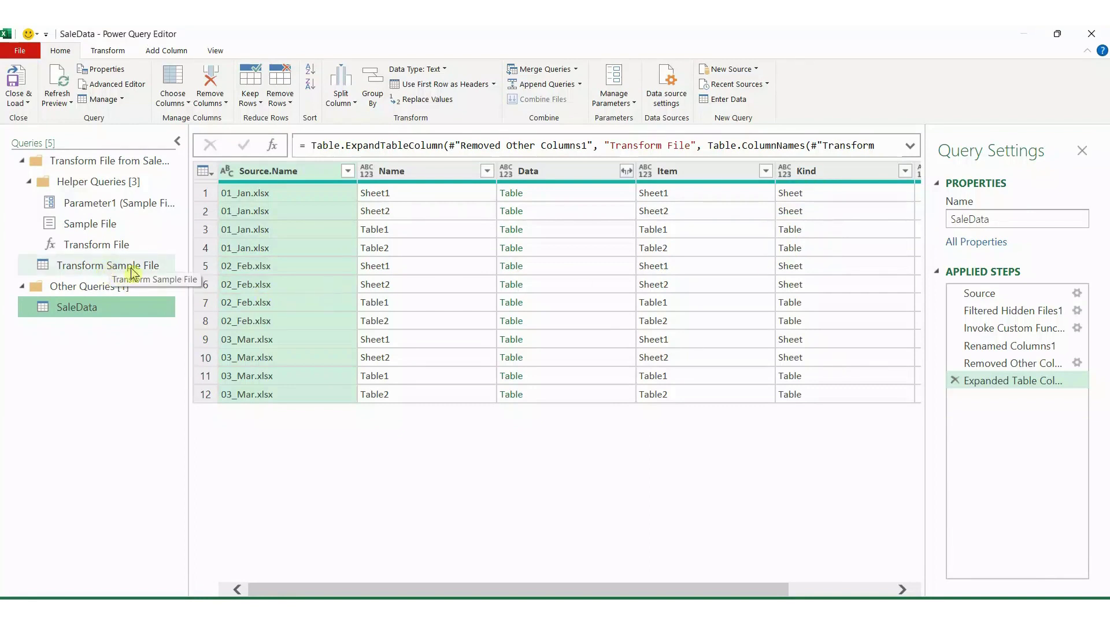
left_click(132, 270)
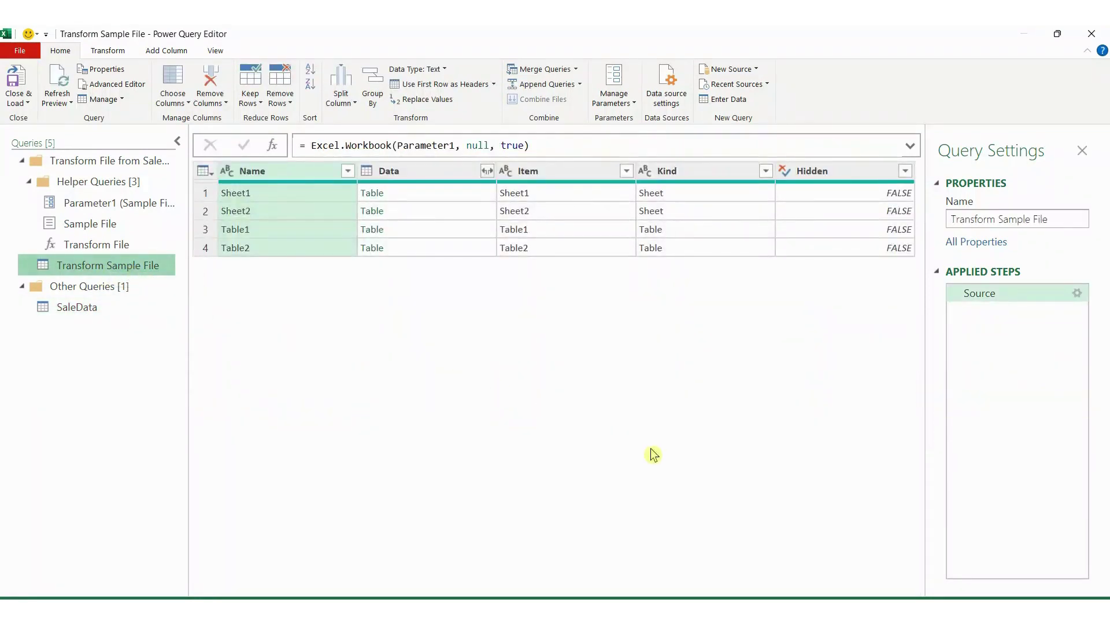
key("ctrl+2")
left_click_drag(628, 181, 717, 219)
mouse_move(625, 220)
left_mouse_down()
mouse_move(626, 239)
mouse_move(711, 259)
mouse_move(711, 220)
left_mouse_up()
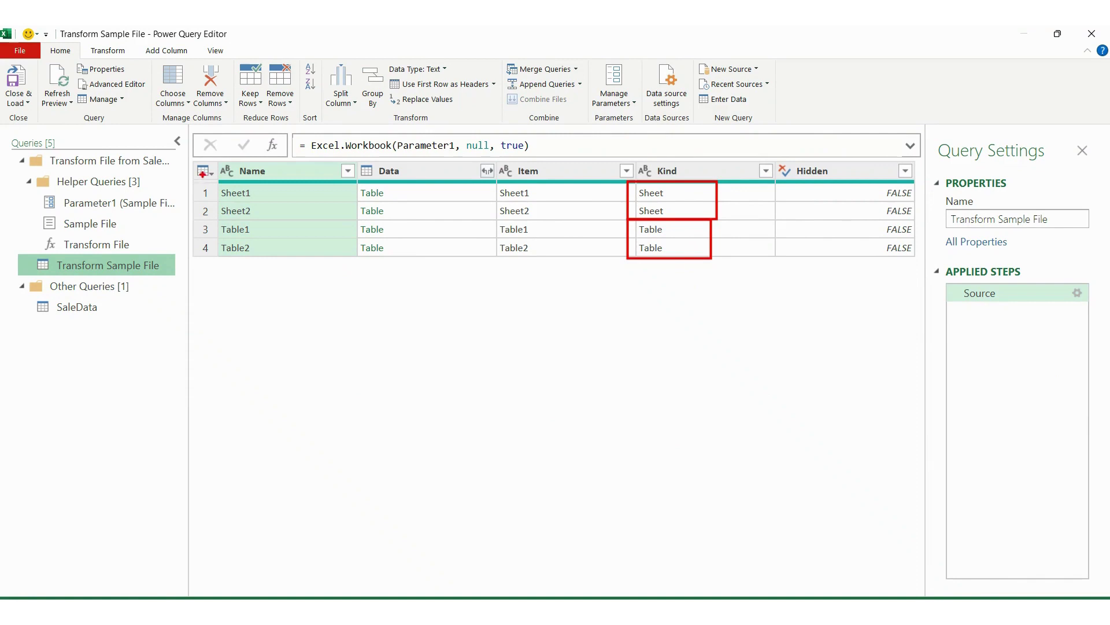
key("e")
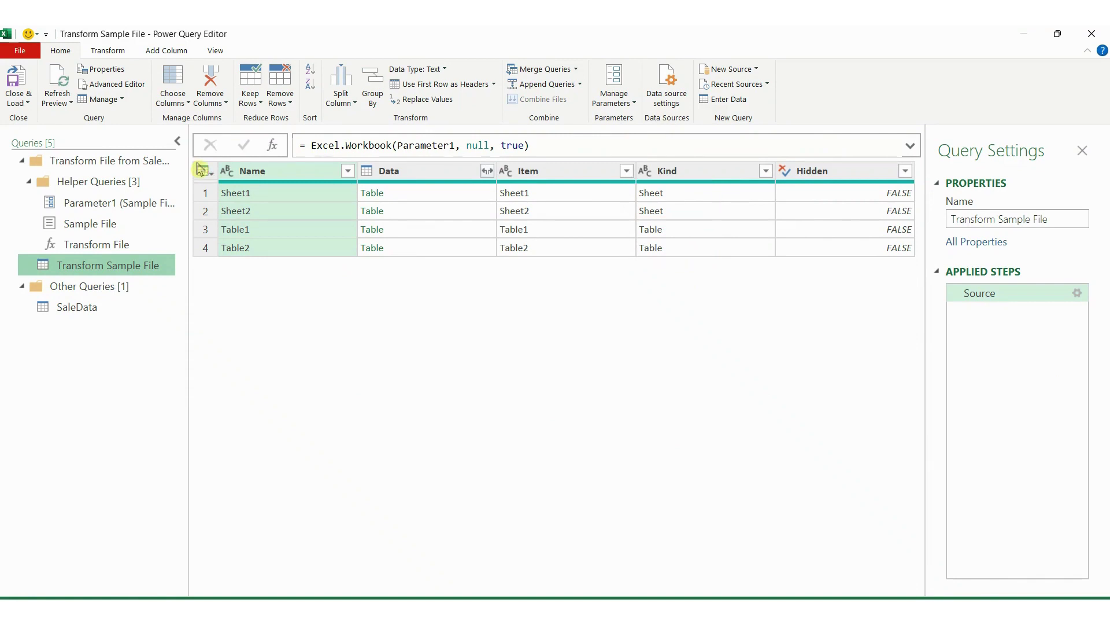
mouse_move(194, 161)
left_mouse_down()
mouse_move(532, 272)
mouse_move(885, 261)
left_mouse_up()
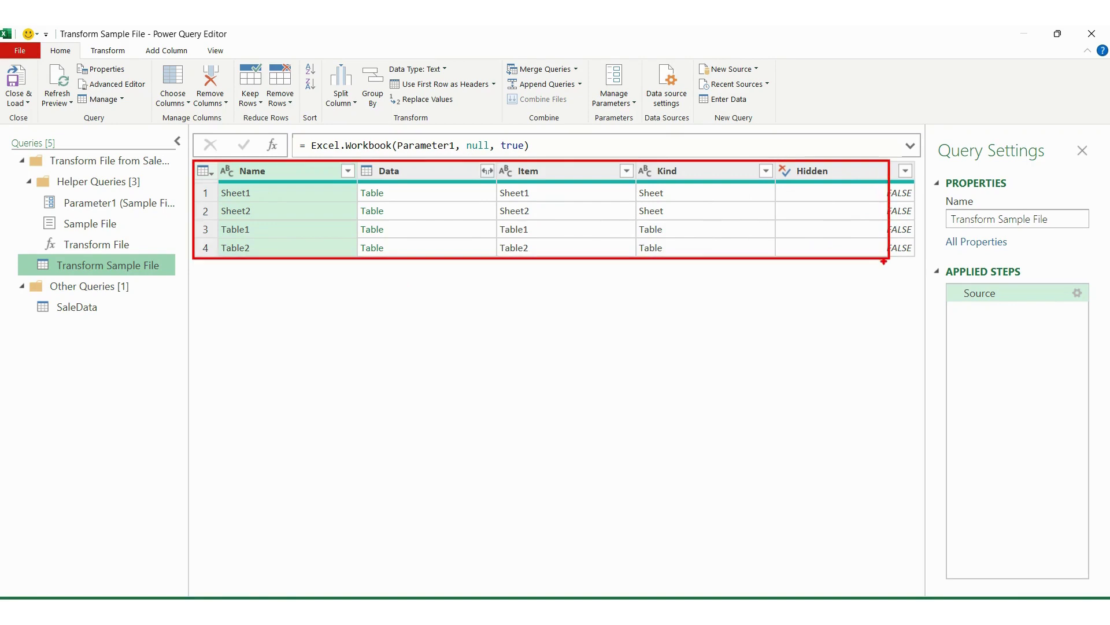
key("Escape")
- Return to the SaleData query and review the sheets and tables listed for every monthly file
left_click(95, 308)
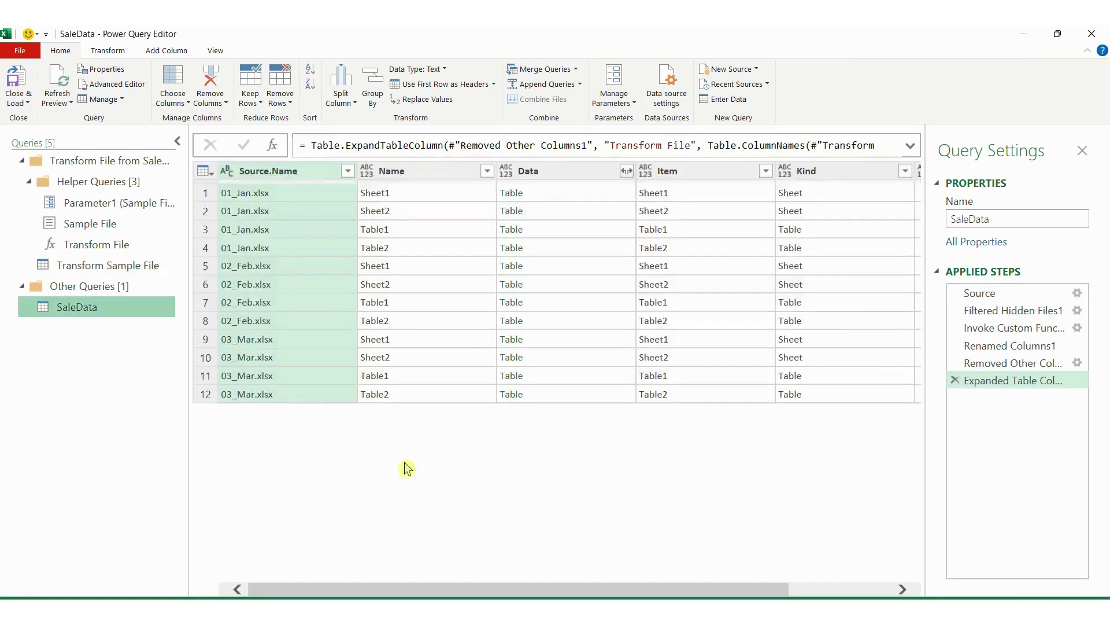
key("ctrl+2")
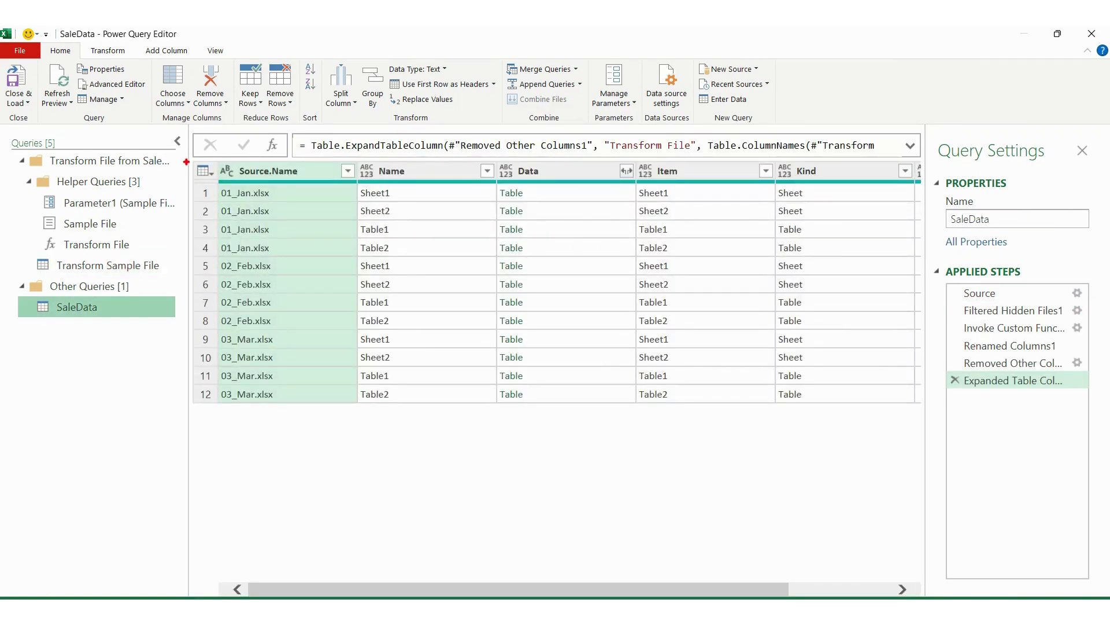
mouse_move(186, 161)
left_mouse_down()
mouse_move(907, 441)
mouse_move(918, 414)
left_mouse_up()
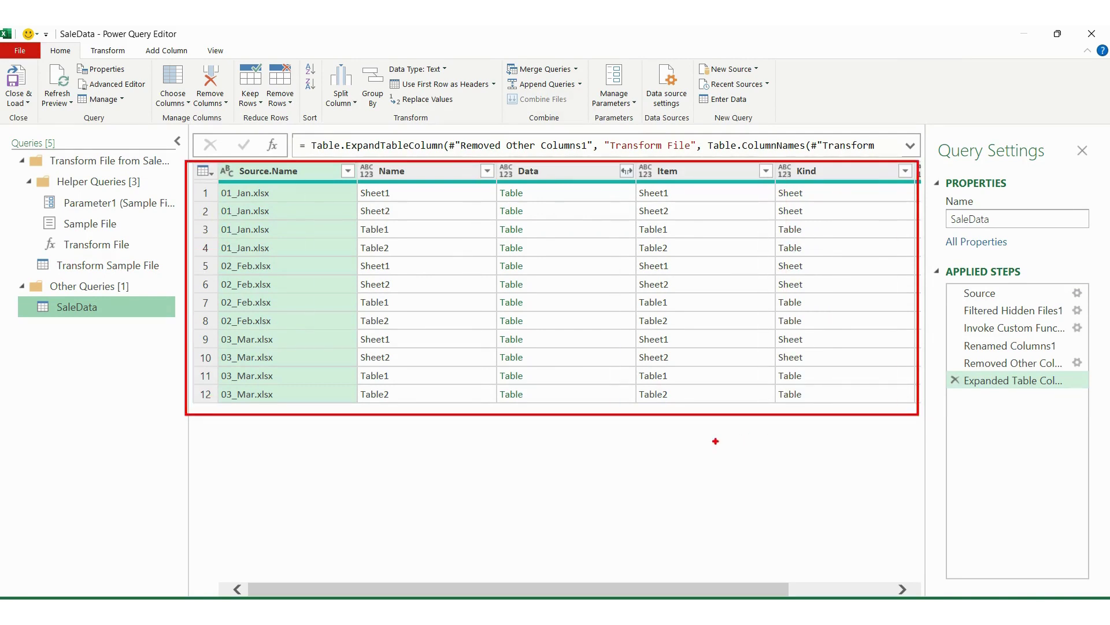
- Compare the sheet and table entries of 01_Jan.xlsx, 02_Feb.xlsx and 03_Mar.xlsx in the SaleData query
key("Escape")
key("ctrl+2")
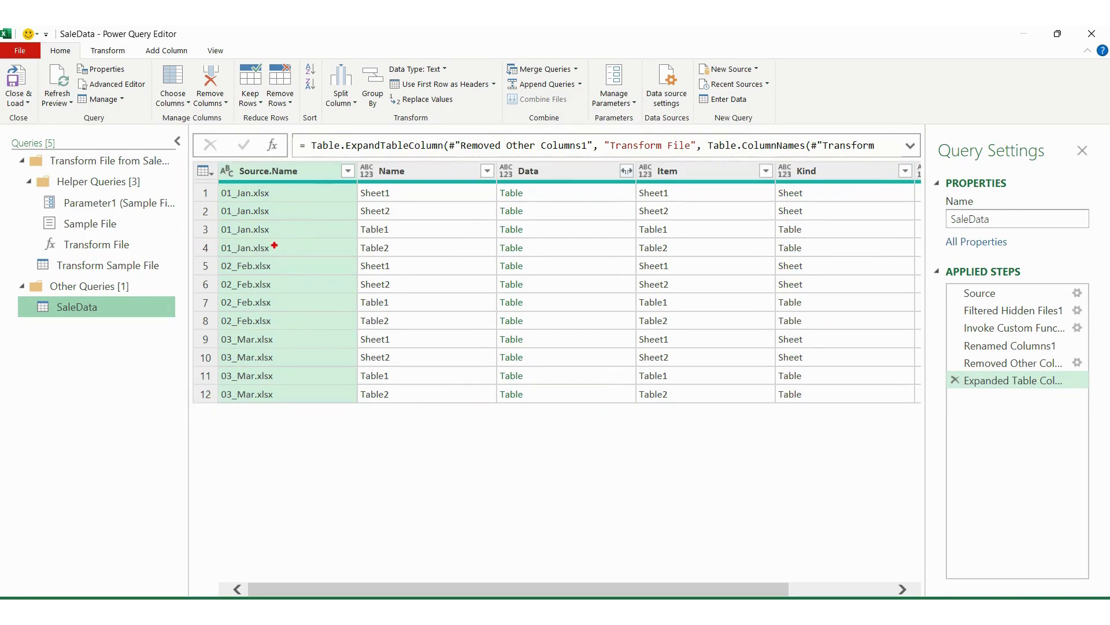
mouse_move(196, 181)
left_mouse_down()
mouse_move(333, 262)
mouse_move(875, 256)
left_mouse_up()
mouse_move(198, 259)
left_mouse_down()
mouse_move(523, 338)
mouse_move(843, 340)
mouse_move(879, 325)
left_mouse_up()
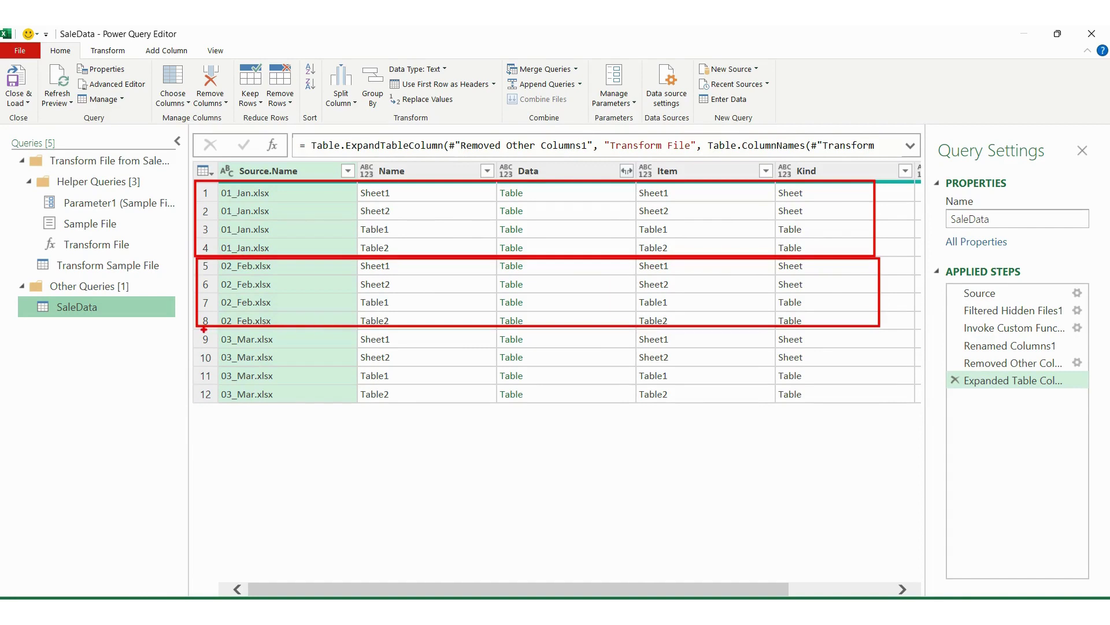
mouse_move(201, 329)
left_mouse_down()
mouse_move(623, 451)
mouse_move(895, 433)
mouse_move(900, 420)
left_mouse_up()
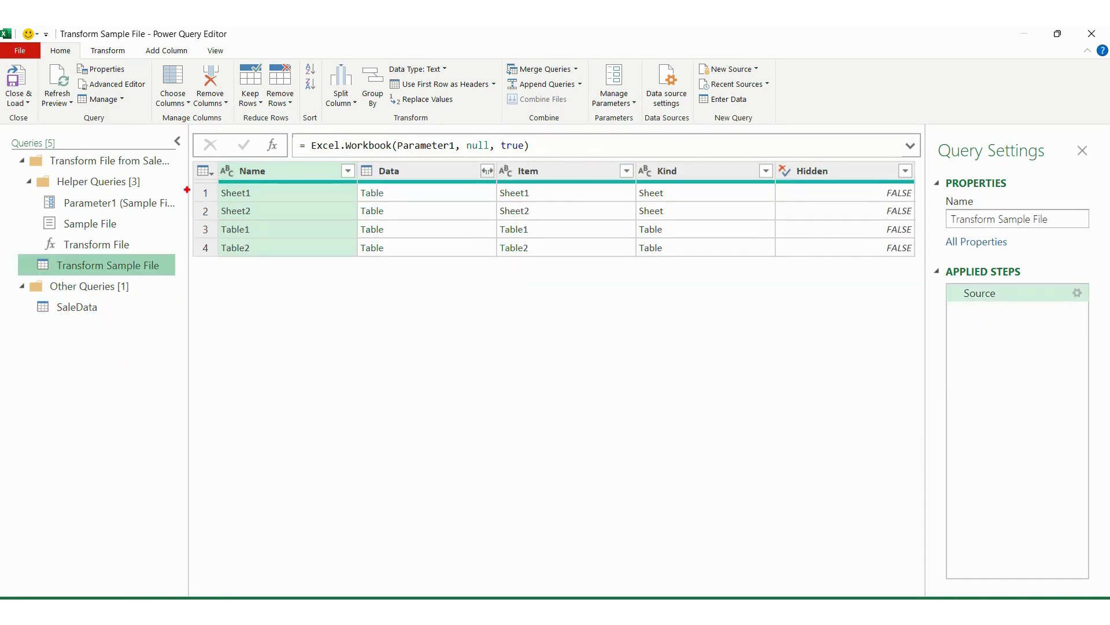
- In the Transform Sample File query, filter the Kind column to keep only the Table entries
mouse_move(192, 158)
left_mouse_down()
mouse_move(814, 281)
mouse_move(954, 276)
mouse_move(929, 276)
left_mouse_up()
key("Escape")
left_click(767, 171)
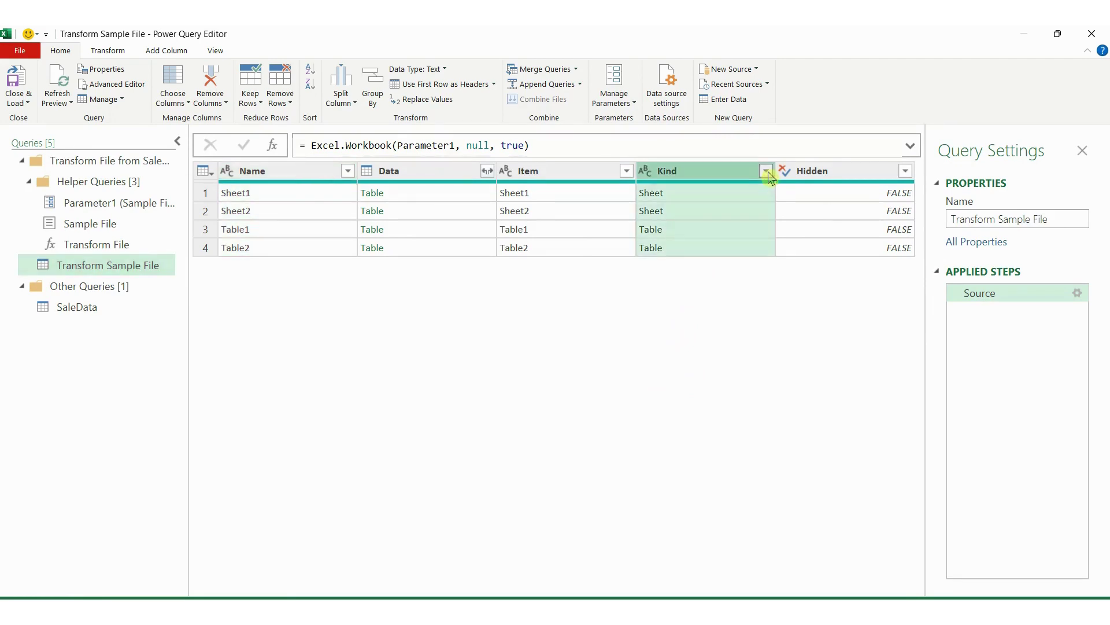
left_click(536, 377)
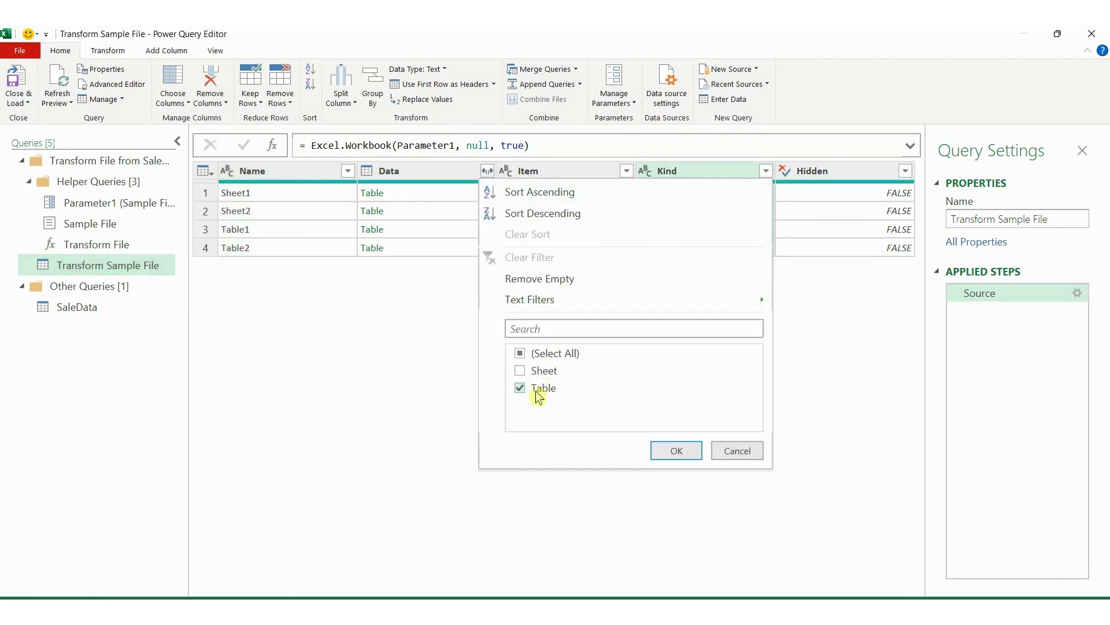
mouse_move(495, 366)
left_mouse_down()
mouse_move(498, 402)
mouse_move(604, 415)
left_mouse_up()
key("Escape")
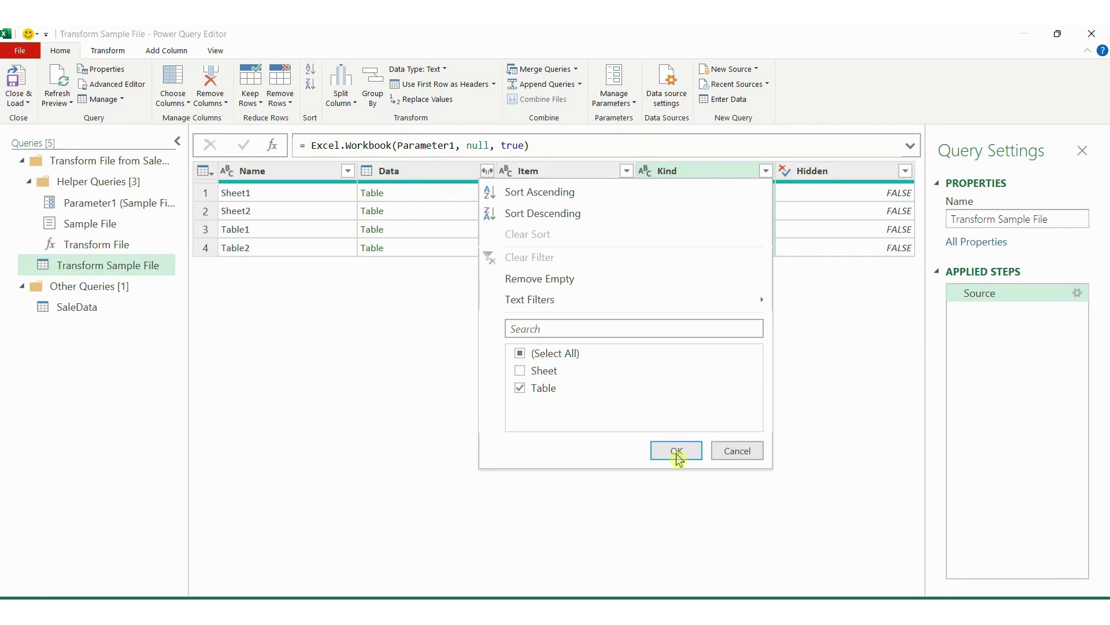
left_click(677, 451)
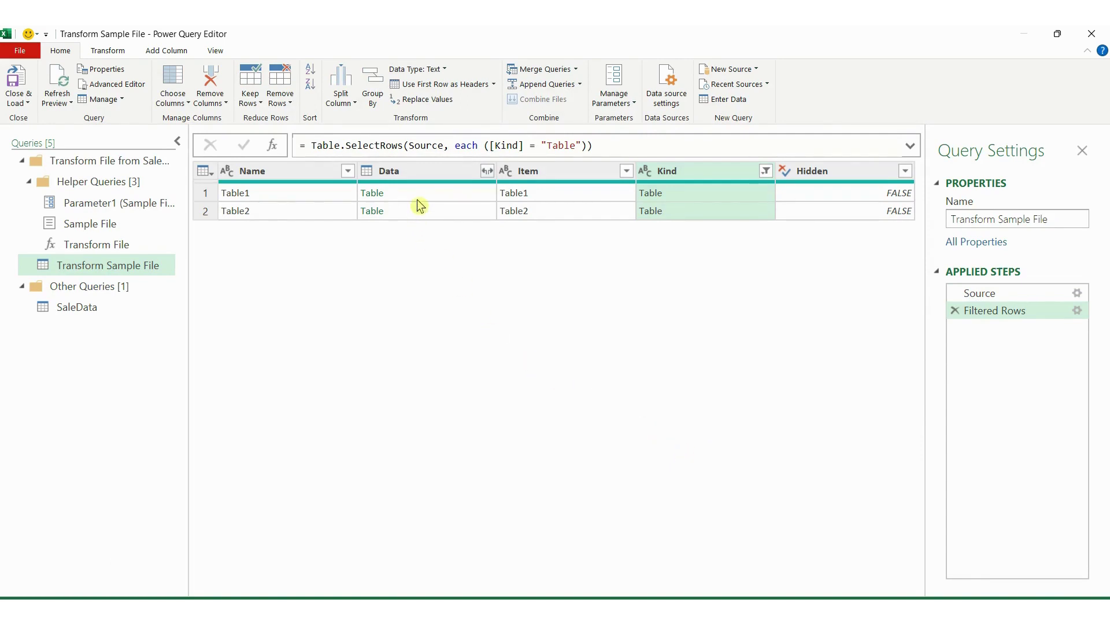
- Remove all columns except Data, and expand it into all its columns without the original column name as prefix
left_click(435, 175)
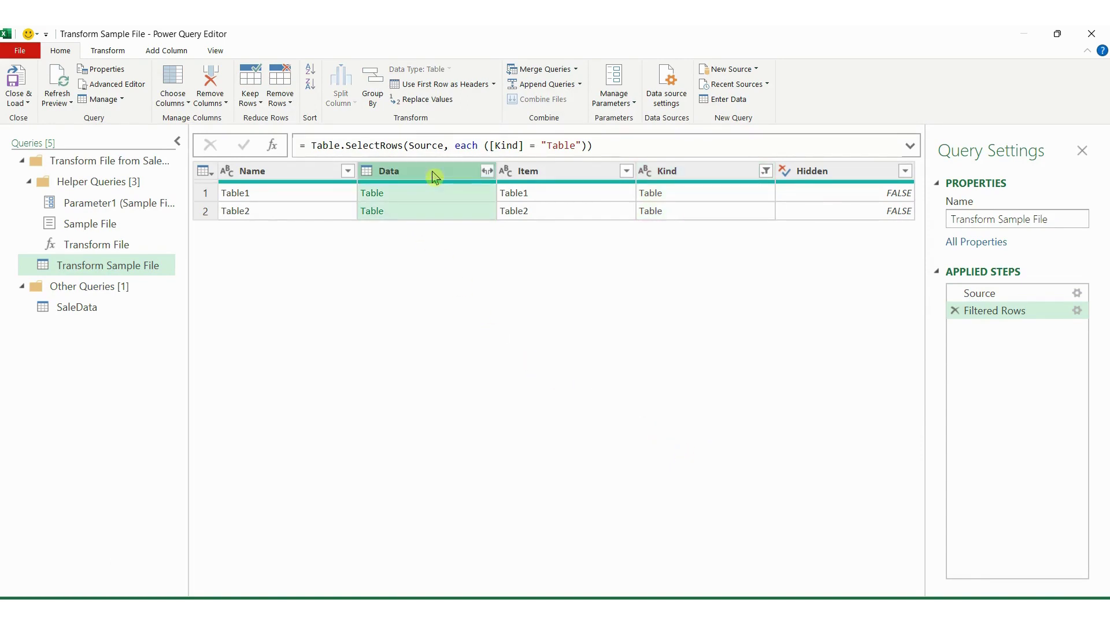
right_click(434, 176)
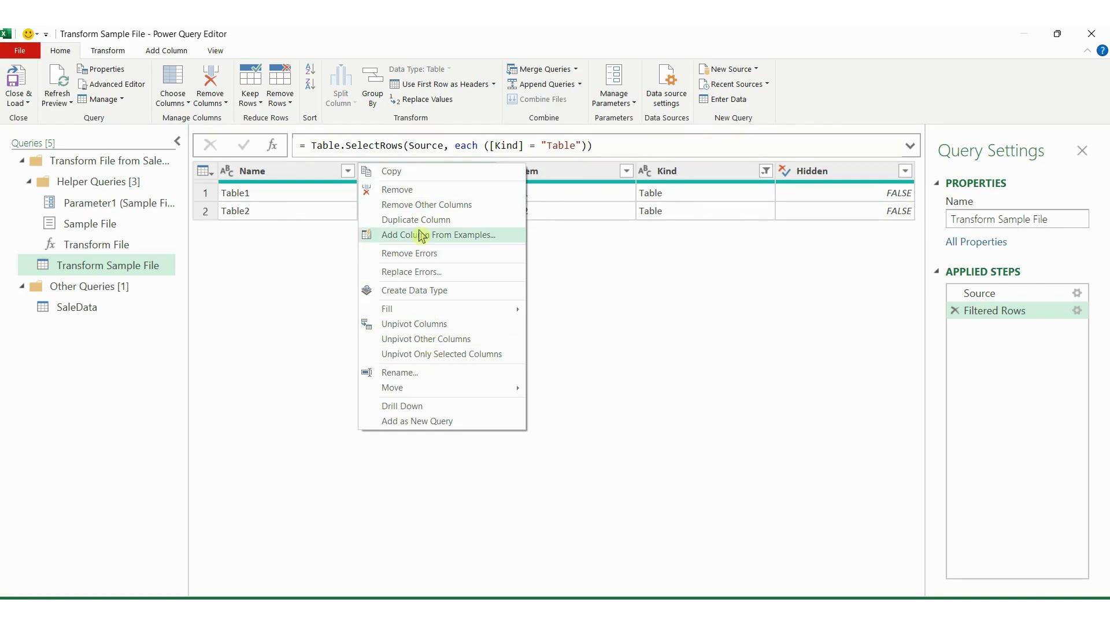
left_click(421, 205)
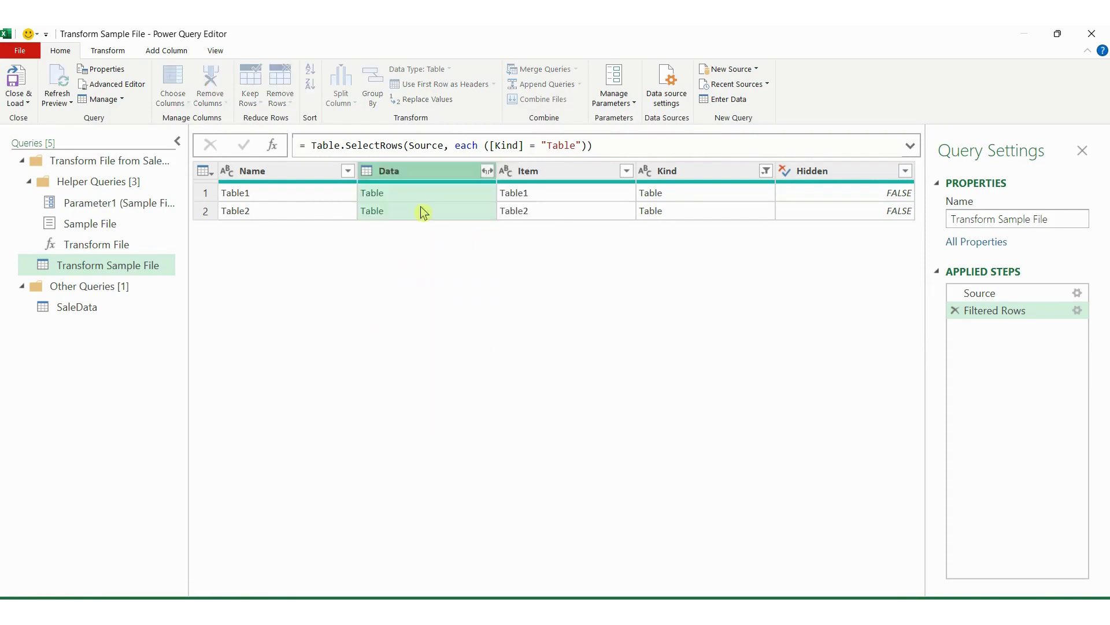
left_click(348, 172)
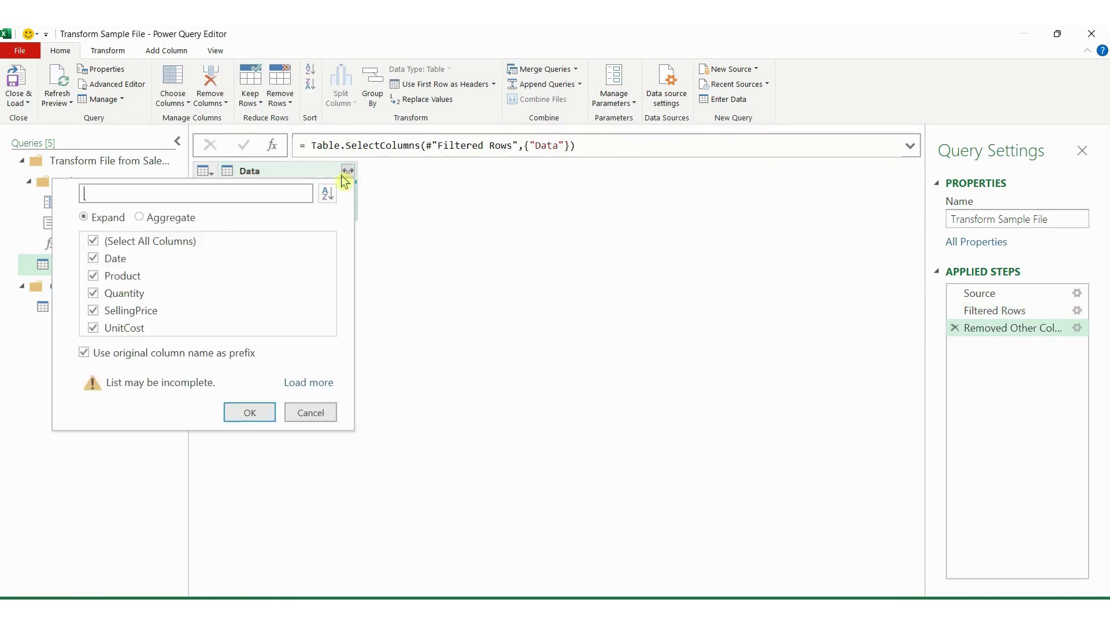
left_click(111, 356)
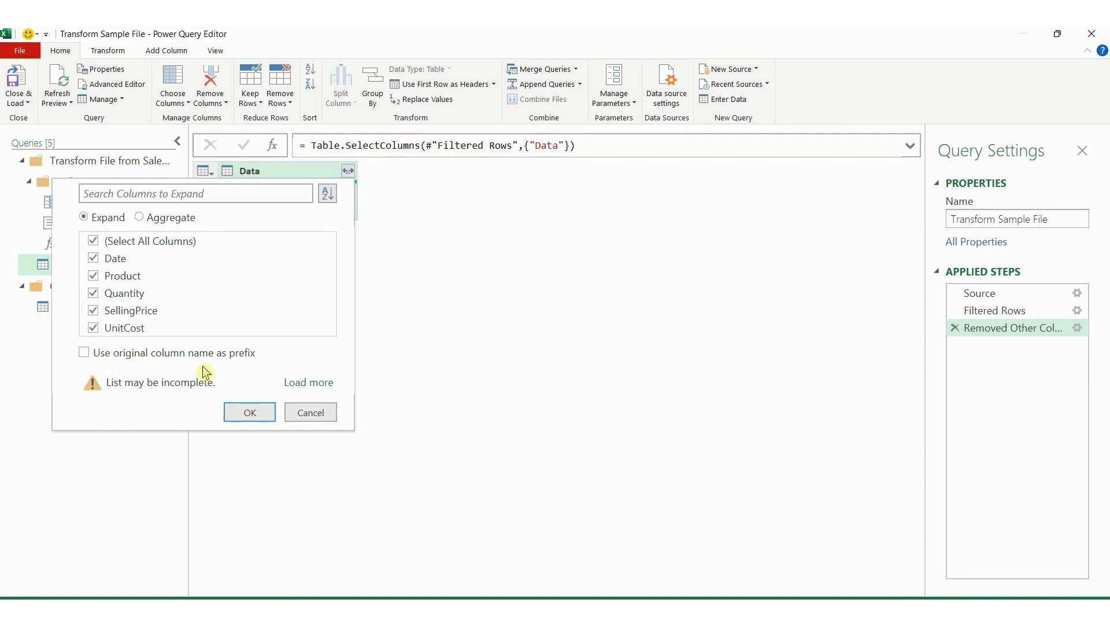
left_click(255, 419)
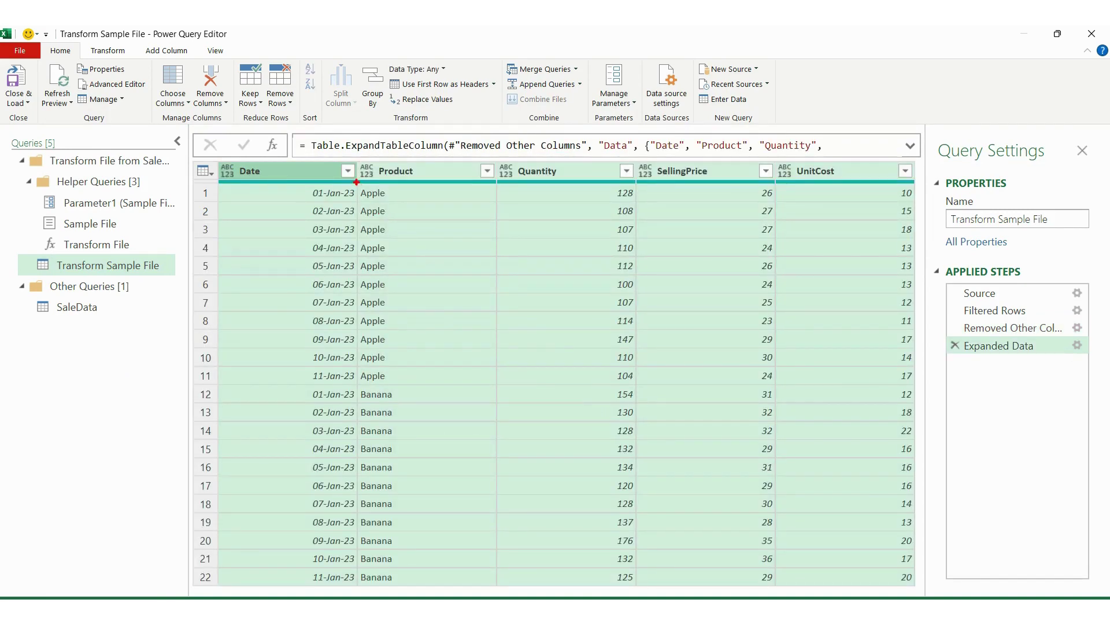
mouse_move(356, 182)
left_mouse_down()
mouse_move(443, 374)
mouse_move(463, 383)
left_mouse_up()
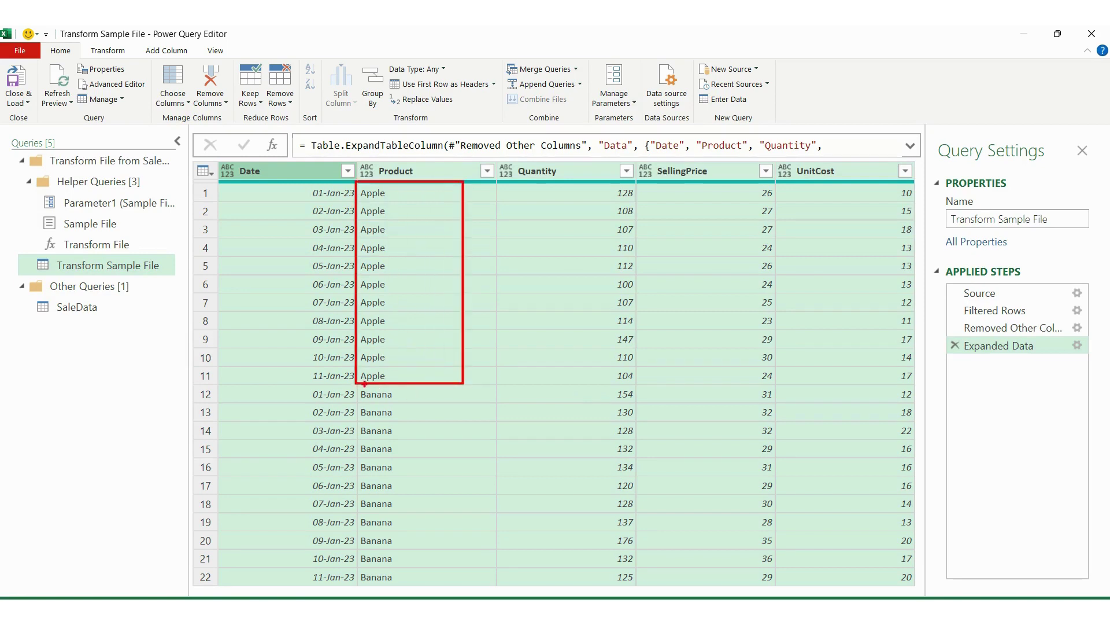
mouse_move(356, 383)
left_mouse_down()
mouse_move(475, 535)
mouse_move(471, 568)
left_mouse_up()
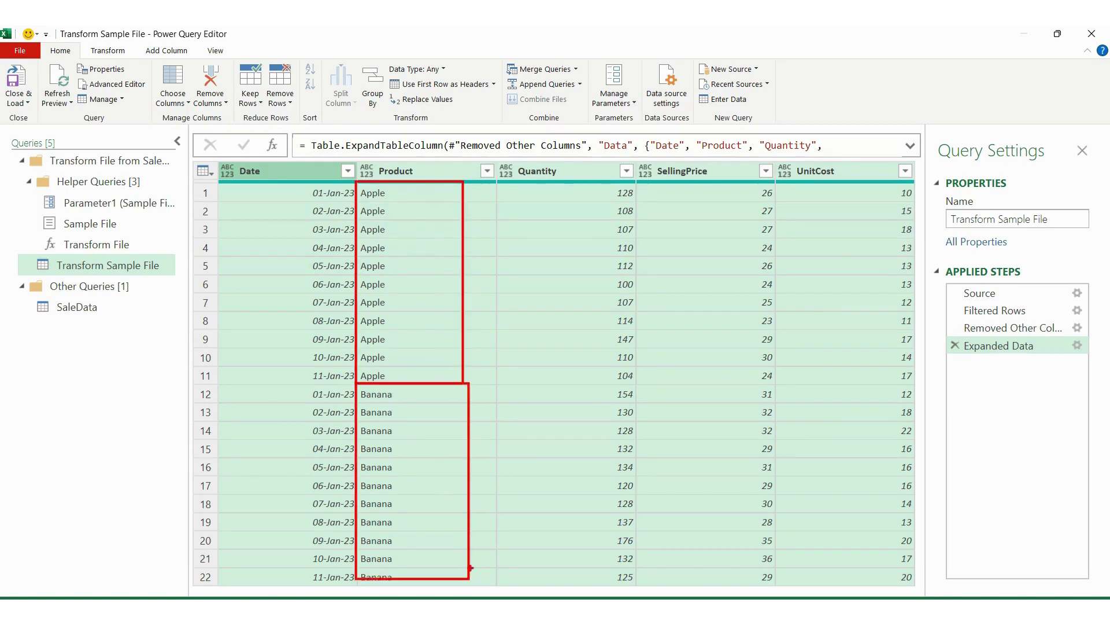
- Open the SaleData query and examine the Product values of the combined rows for the January, February and March files
left_click(79, 307)
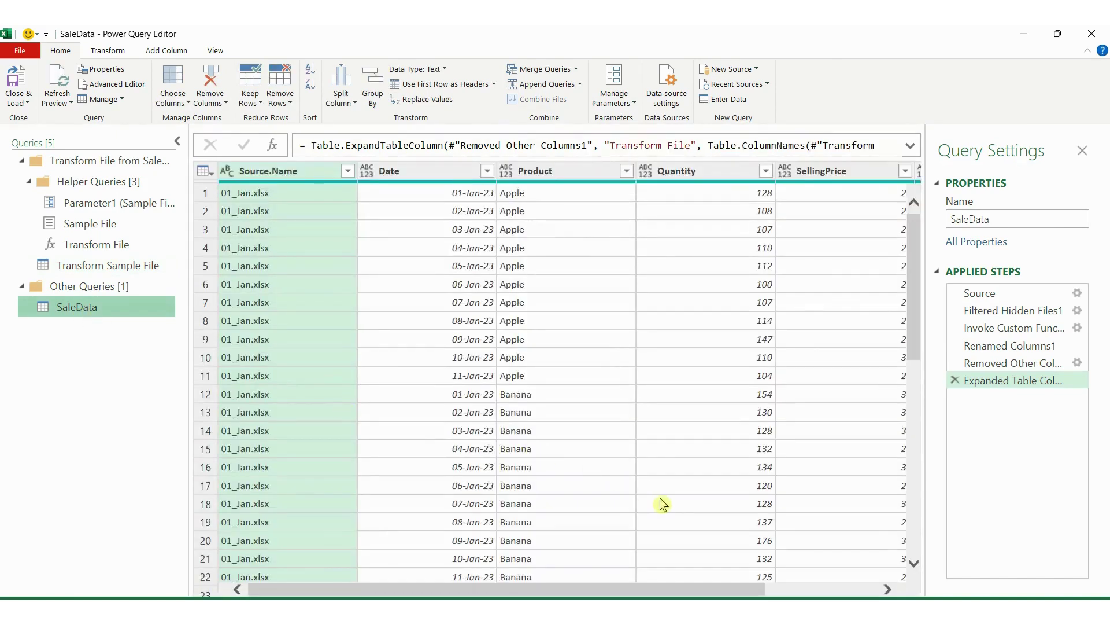
mouse_move(491, 178)
left_mouse_down()
mouse_move(519, 316)
mouse_move(577, 382)
left_mouse_up()
left_click_drag(492, 385, 587, 578)
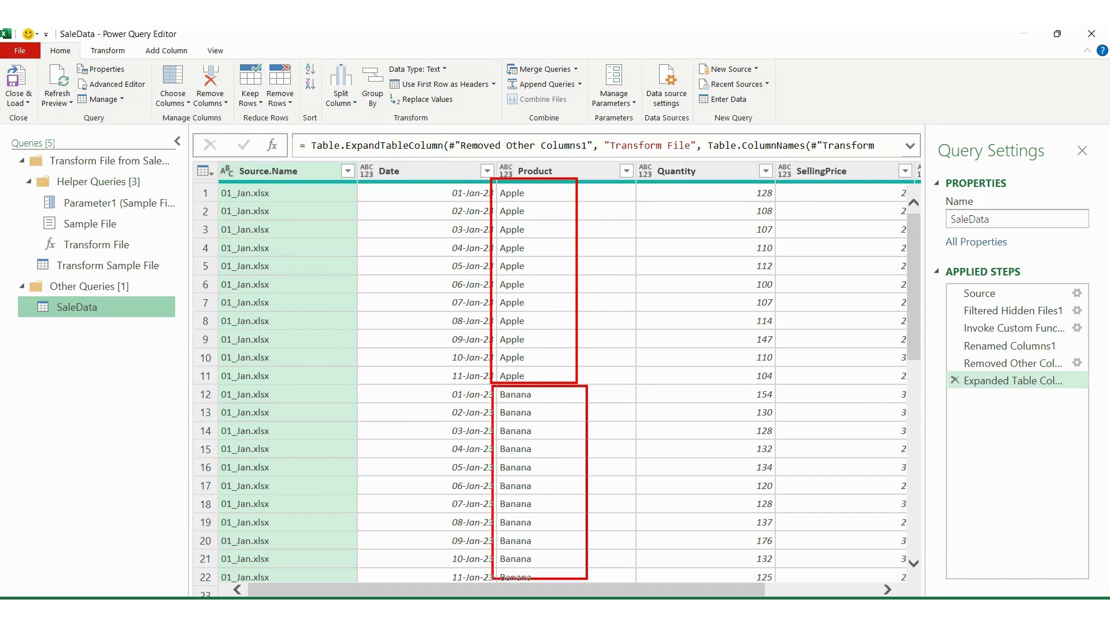
mouse_move(216, 178)
left_mouse_down()
mouse_move(231, 340)
mouse_move(333, 576)
left_mouse_up()
key("Escape")
scroll(401, 402, "down", 4)
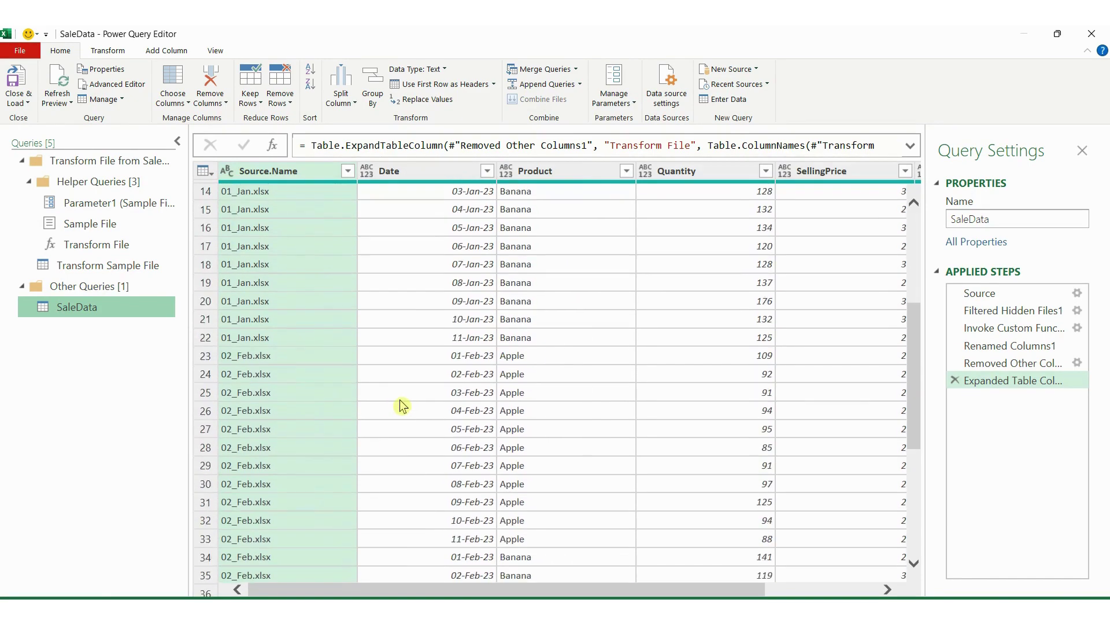
scroll(402, 405, "down", 2)
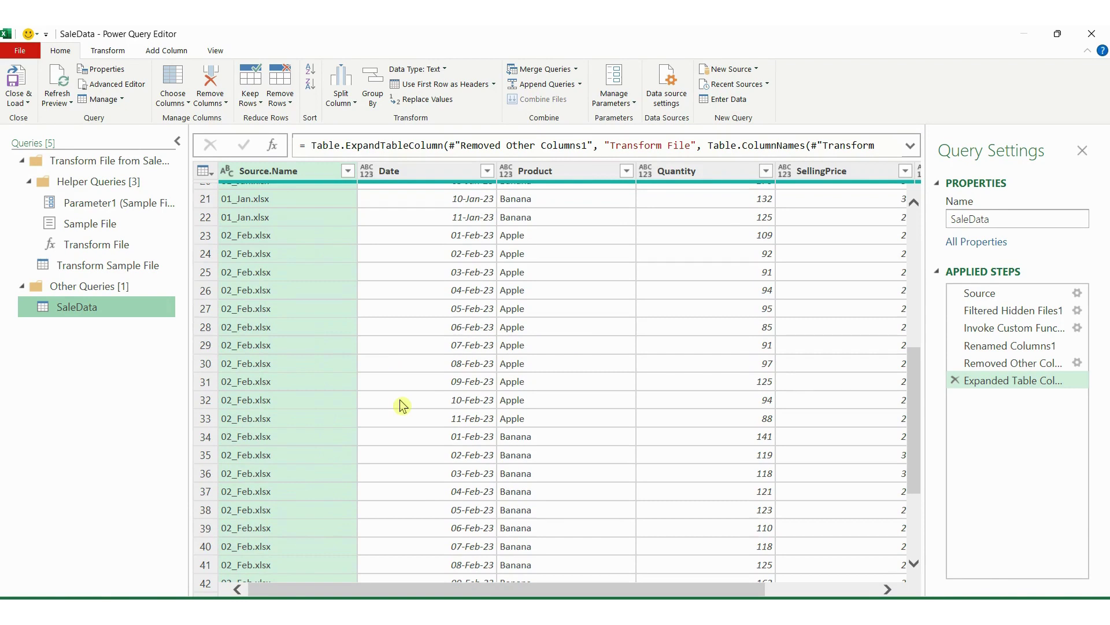
key("ctrl+2")
mouse_move(200, 222)
left_mouse_down()
mouse_move(323, 384)
mouse_move(475, 527)
mouse_move(597, 577)
left_mouse_up()
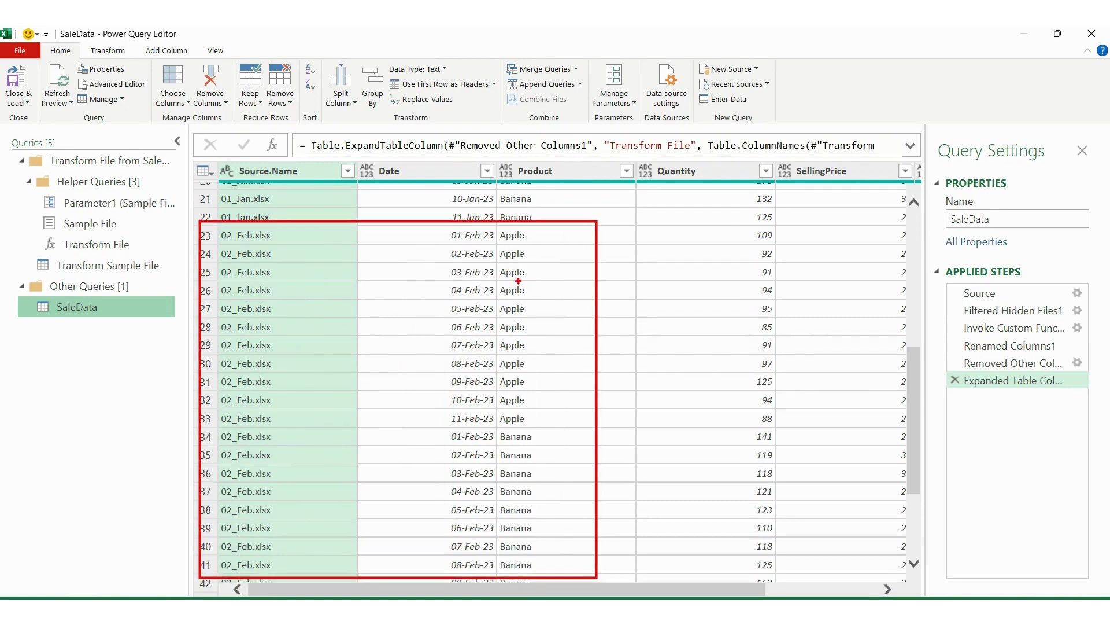
left_click_drag(470, 229, 581, 424)
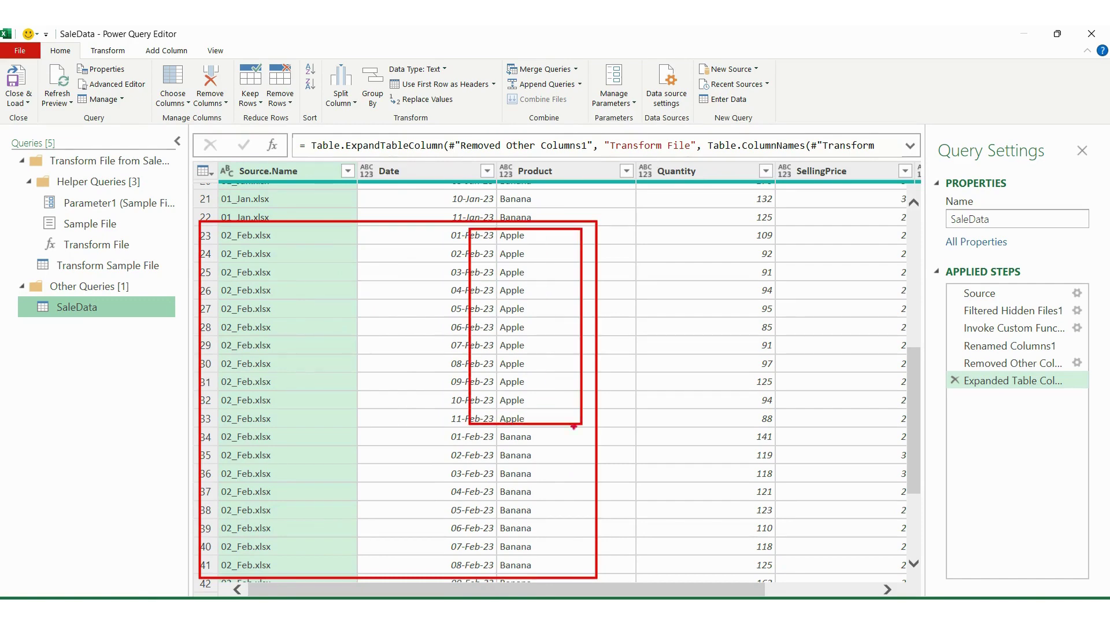
key("Escape")
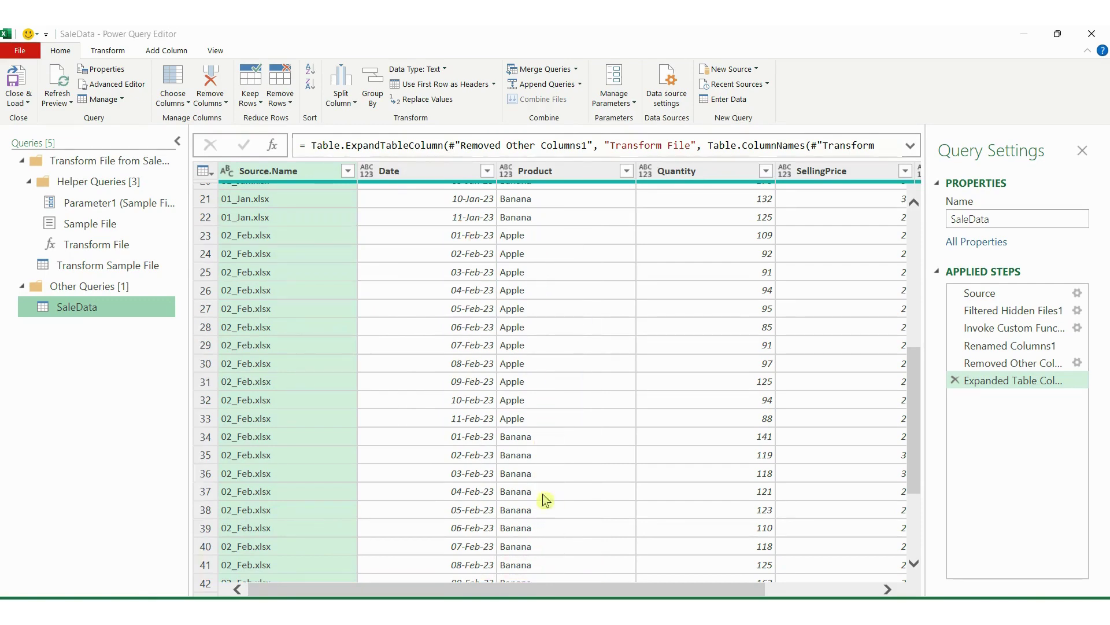
scroll(542, 459, "down", 8)
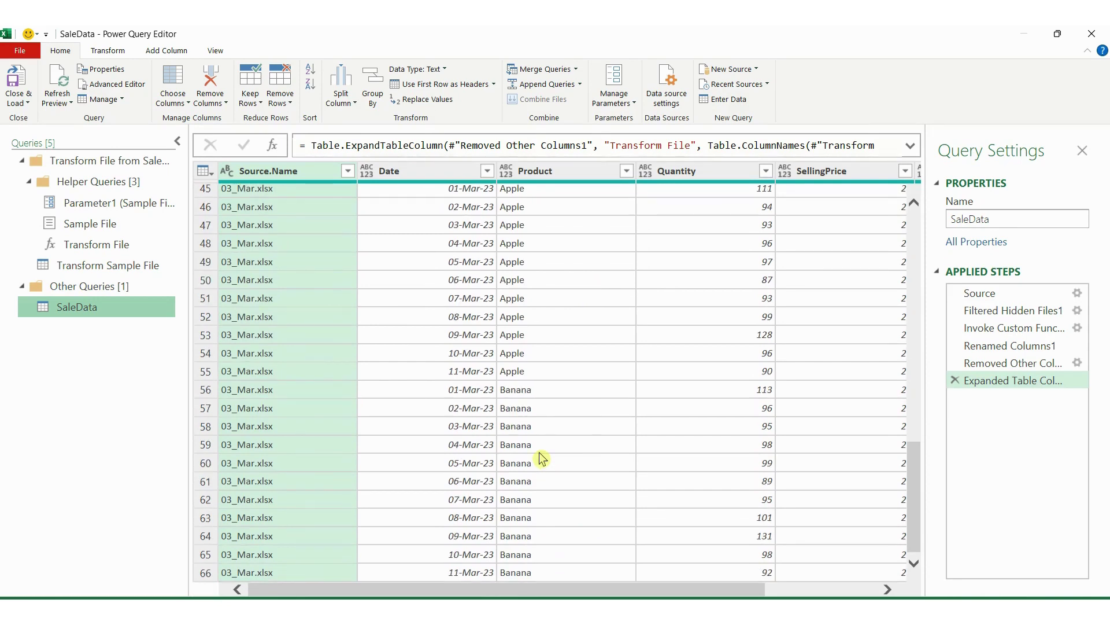
key("ctrl+2")
mouse_move(495, 200)
left_mouse_down()
mouse_move(535, 325)
mouse_move(587, 380)
left_mouse_up()
mouse_move(493, 383)
left_mouse_down()
mouse_move(505, 429)
mouse_move(593, 553)
left_mouse_up()
key("Escape")
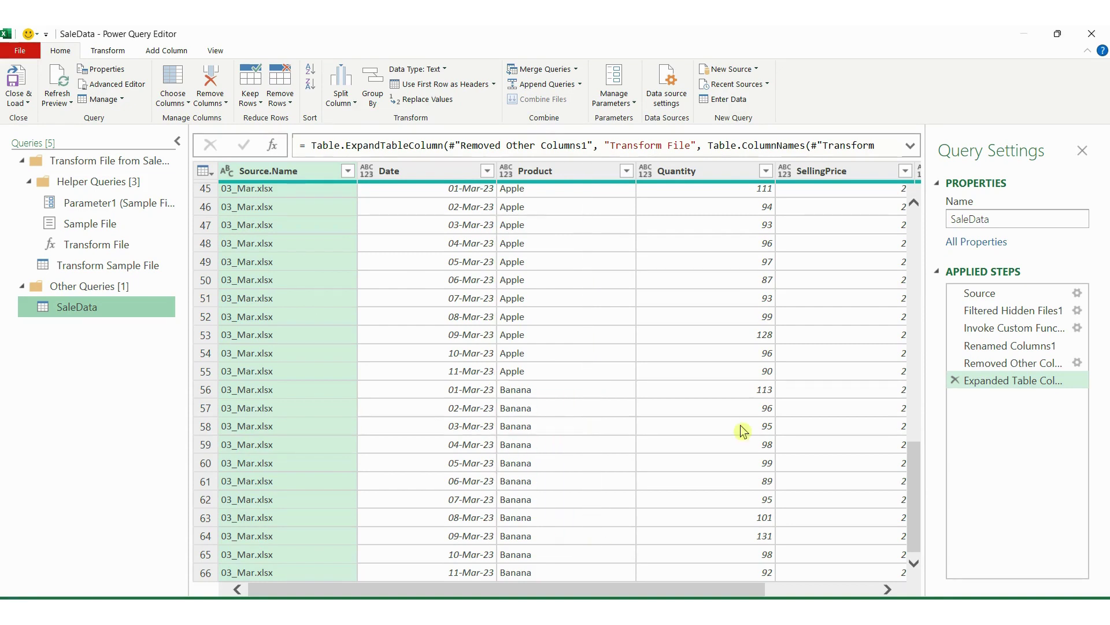